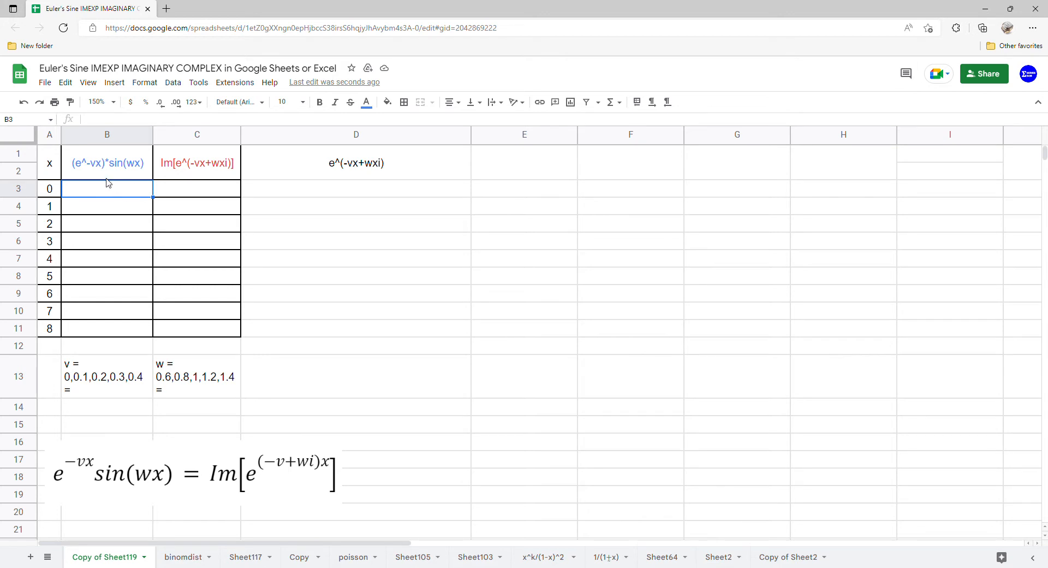
# Step: Add a dropdown data validation to B14:B15 using a list of items with the v values 0,0.1,0.2,0.3,0.4 copied from B13
pyautogui.click(107, 392)
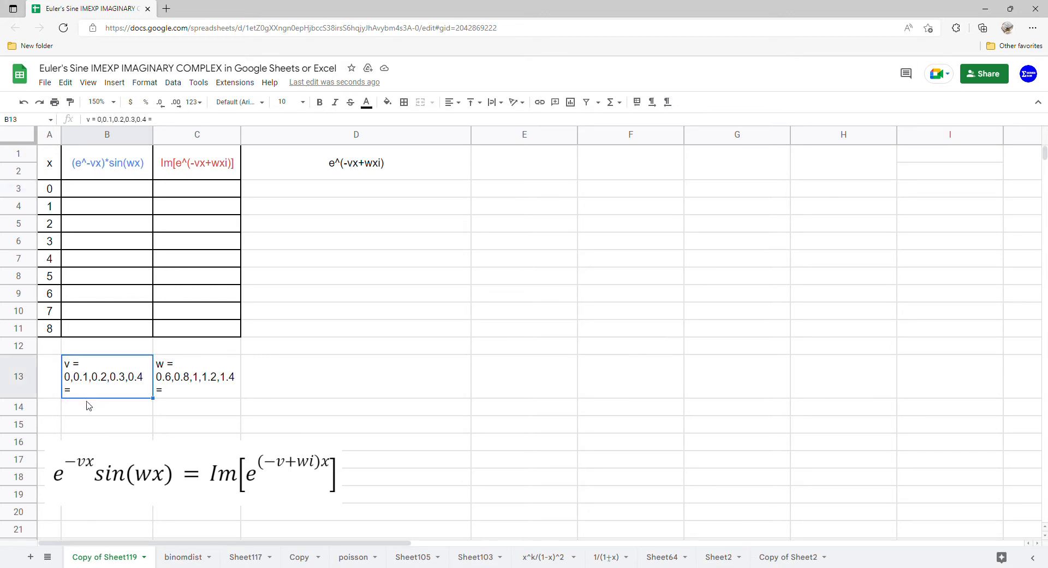
pyautogui.moveTo(88, 405); pyautogui.dragTo(89, 430)
pyautogui.click(173, 83)
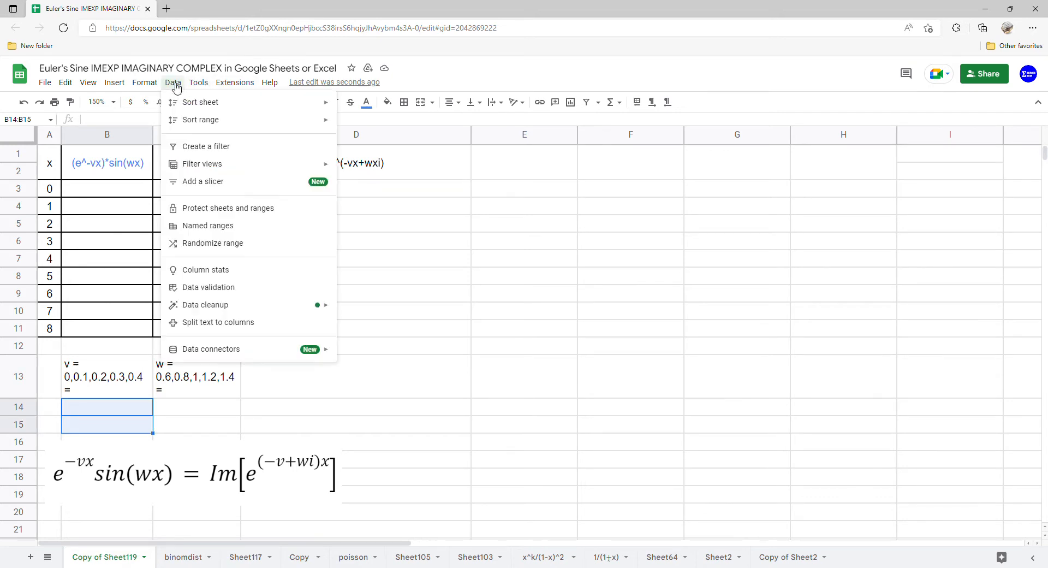
pyautogui.click(210, 286)
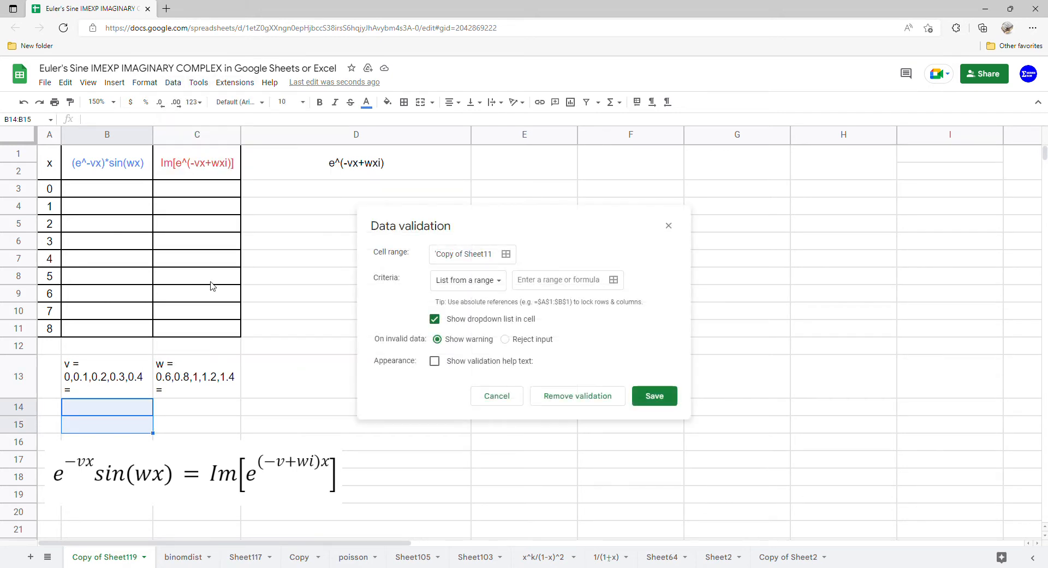
pyautogui.click(464, 290)
pyautogui.click(472, 299)
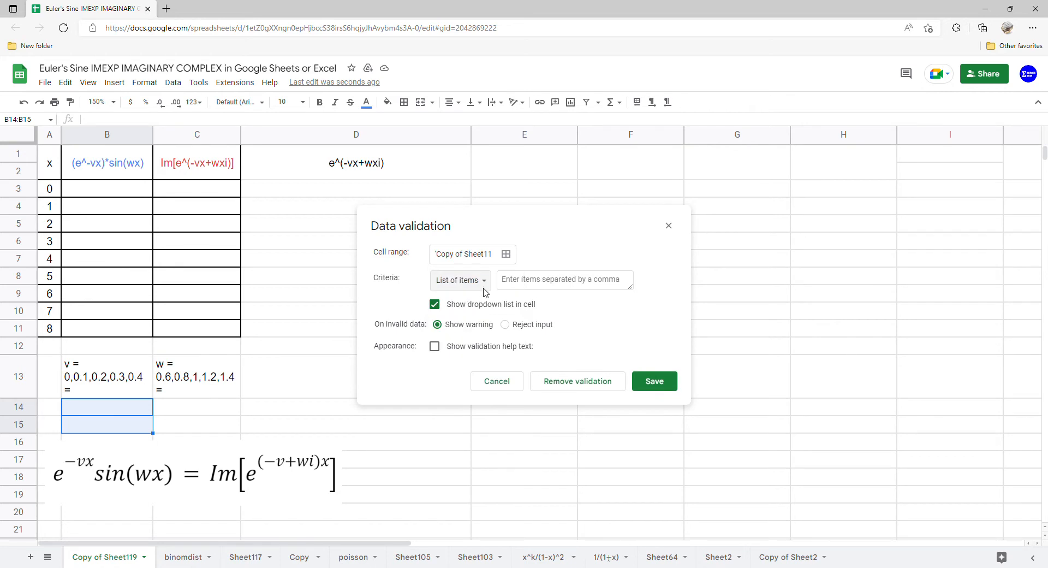
pyautogui.click(88, 369)
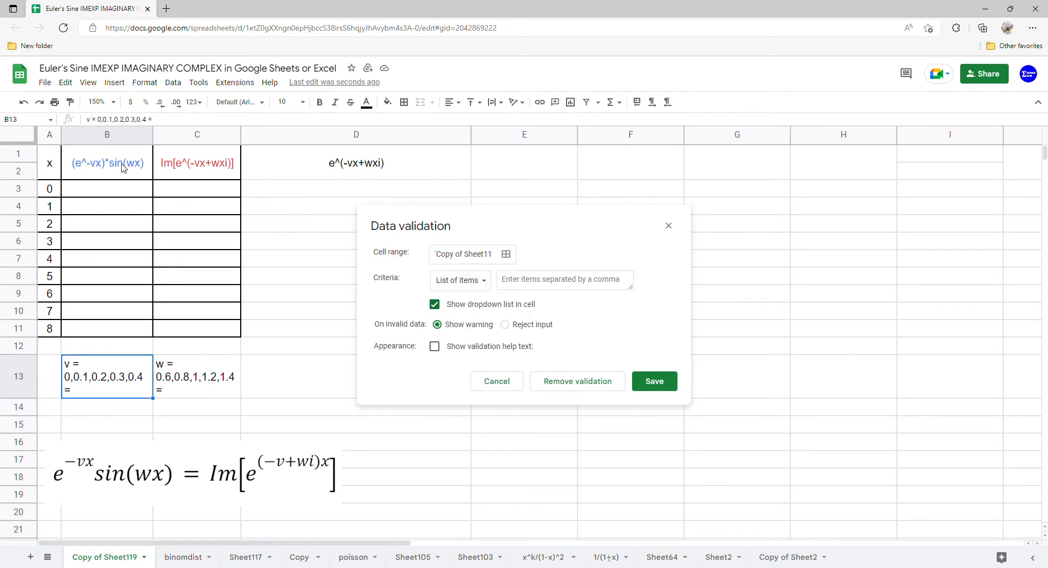
pyautogui.moveTo(148, 120); pyautogui.dragTo(102, 121)
pyautogui.hotkey('ctrl', 'c')
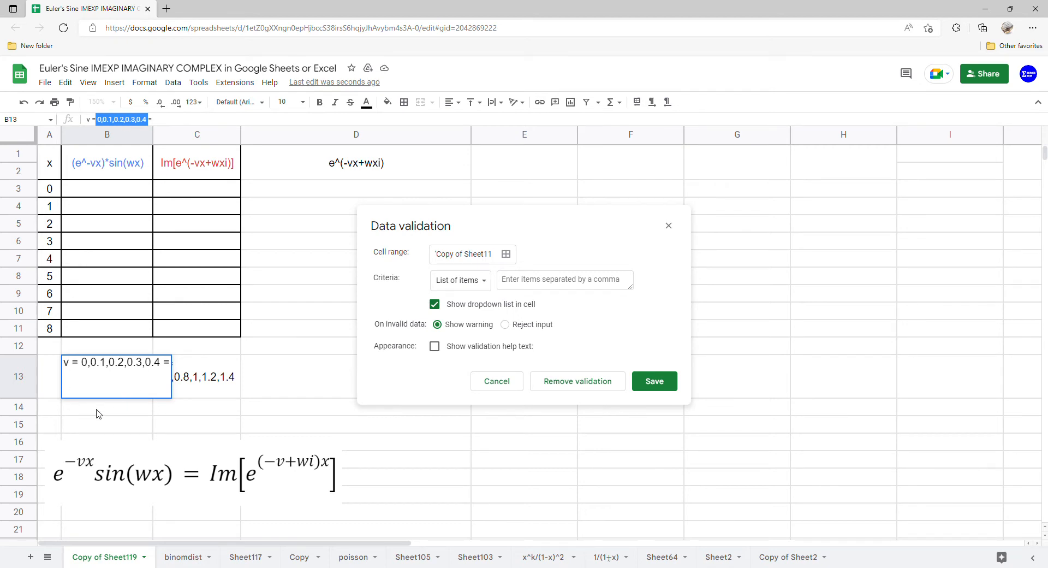
pyautogui.click(585, 282)
pyautogui.hotkey('ctrl', 'v')
pyautogui.click(659, 388)
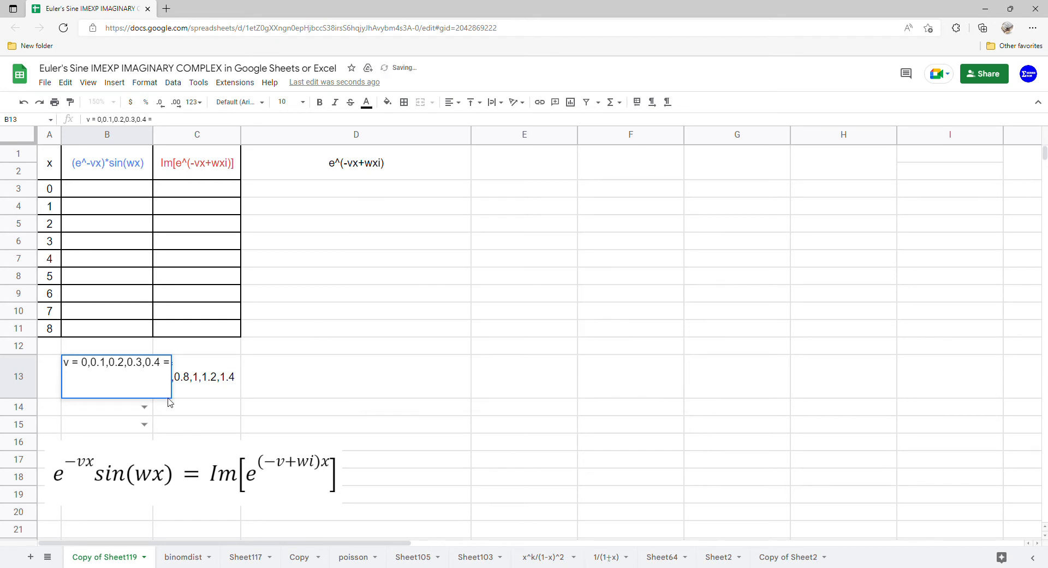
# Step: Choose 0 as the v value in the dropdowns of both B14 and B15
pyautogui.click(143, 407)
pyautogui.click(125, 425)
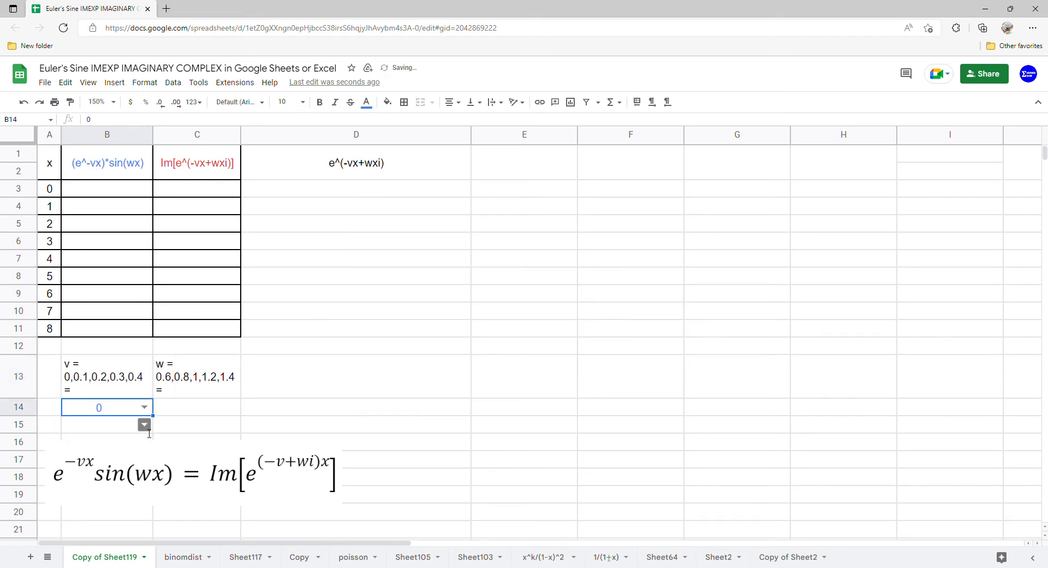
pyautogui.click(144, 424)
pyautogui.click(117, 443)
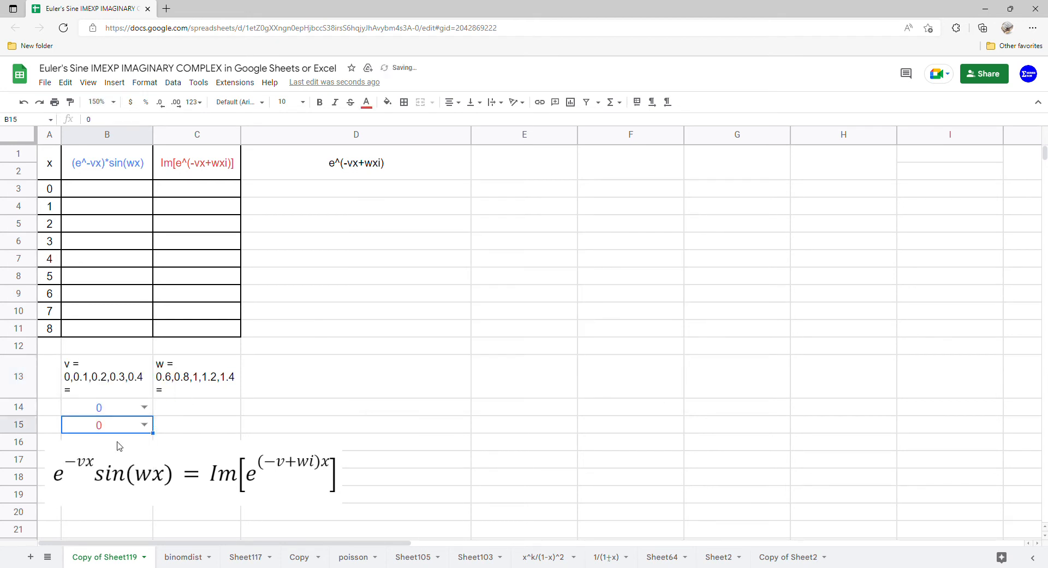
# Step: Add a dropdown data validation to C14:C15 using a list of items with the w values 0.6,0.8,1,1.2,1.4 copied from C13
pyautogui.click(221, 412)
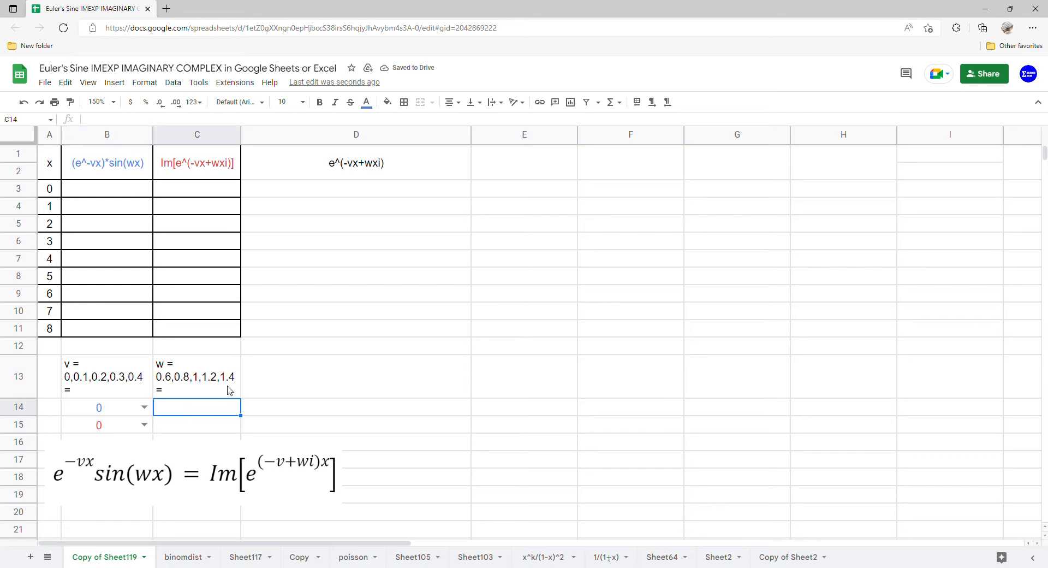
pyautogui.keyDown('shift'); pyautogui.click(221, 425); pyautogui.keyUp('shift')
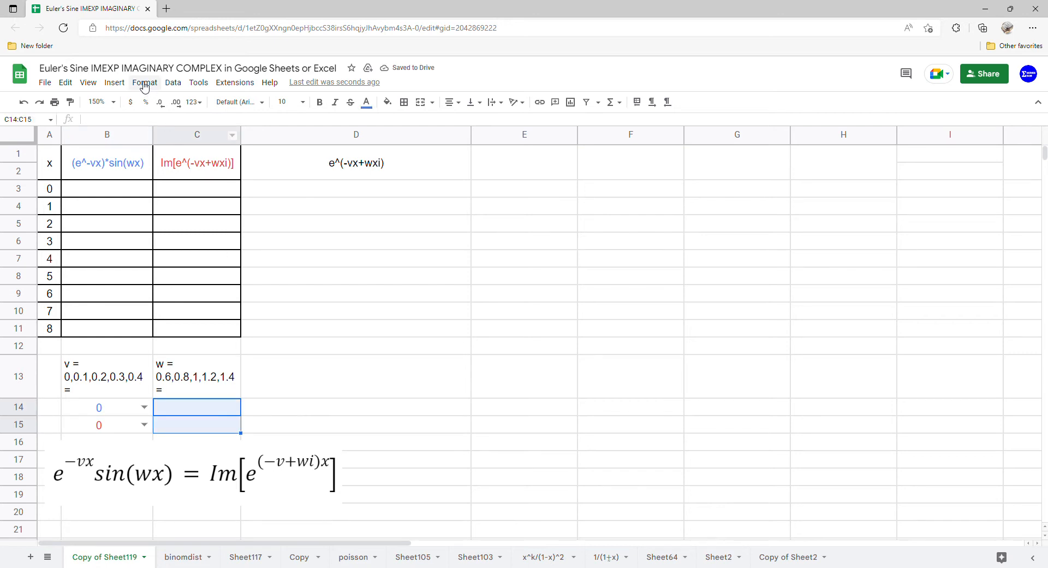
pyautogui.click(173, 83)
pyautogui.click(254, 288)
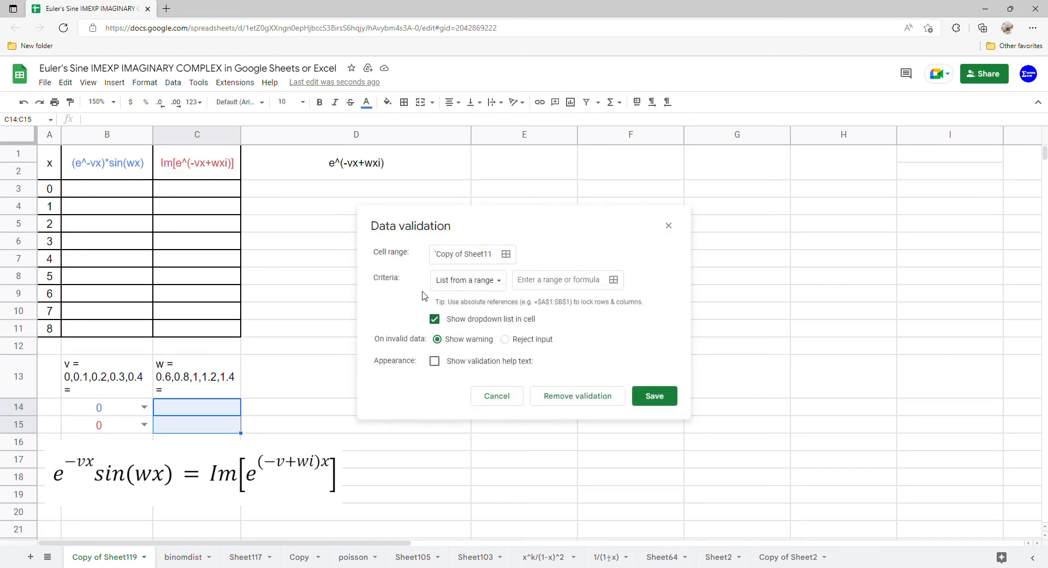
pyautogui.click(483, 281)
pyautogui.click(482, 299)
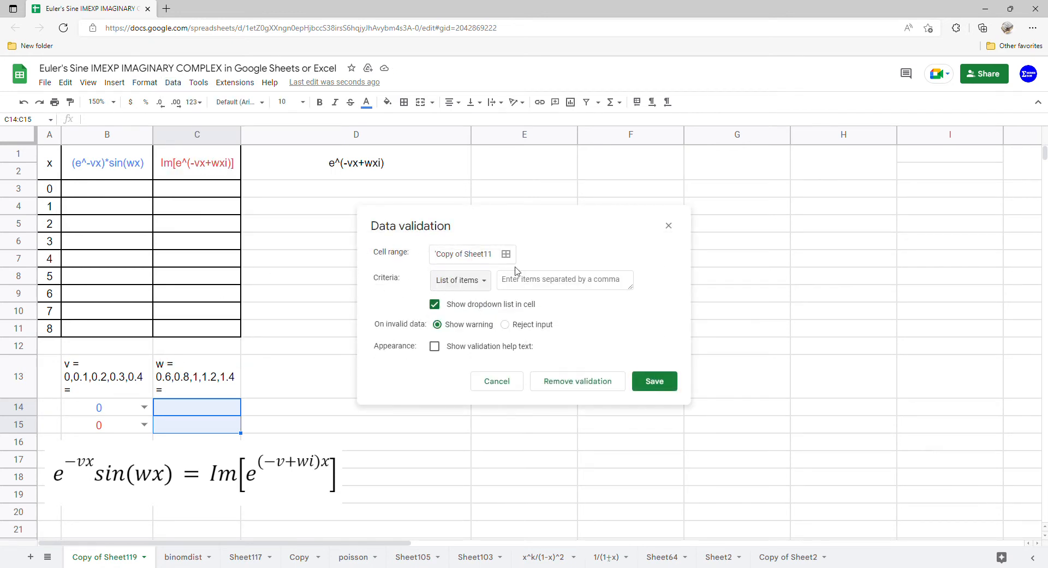
pyautogui.click(215, 382)
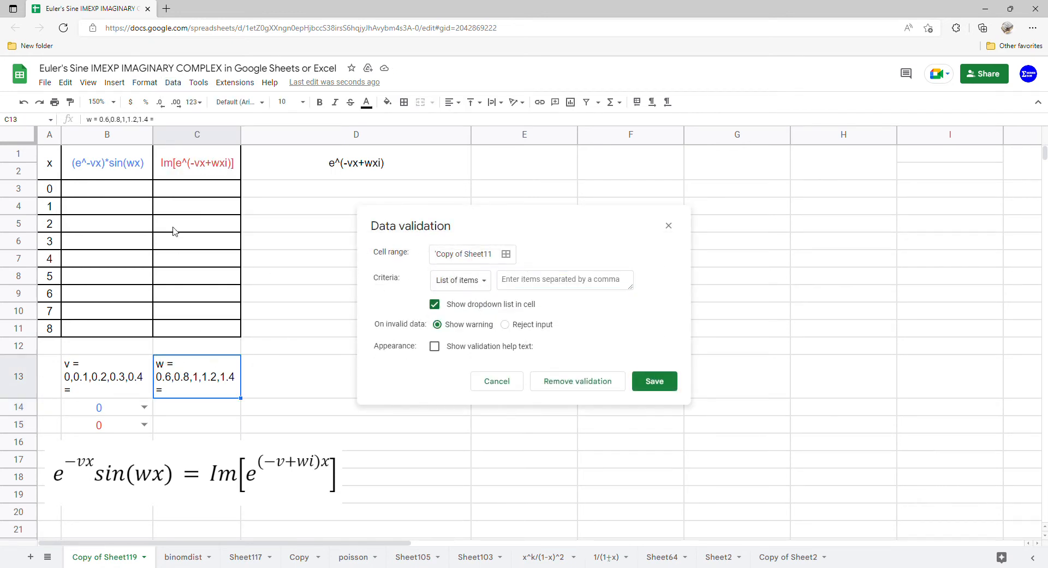
pyautogui.moveTo(100, 119); pyautogui.dragTo(152, 121)
pyautogui.hotkey('ctrl', 'c')
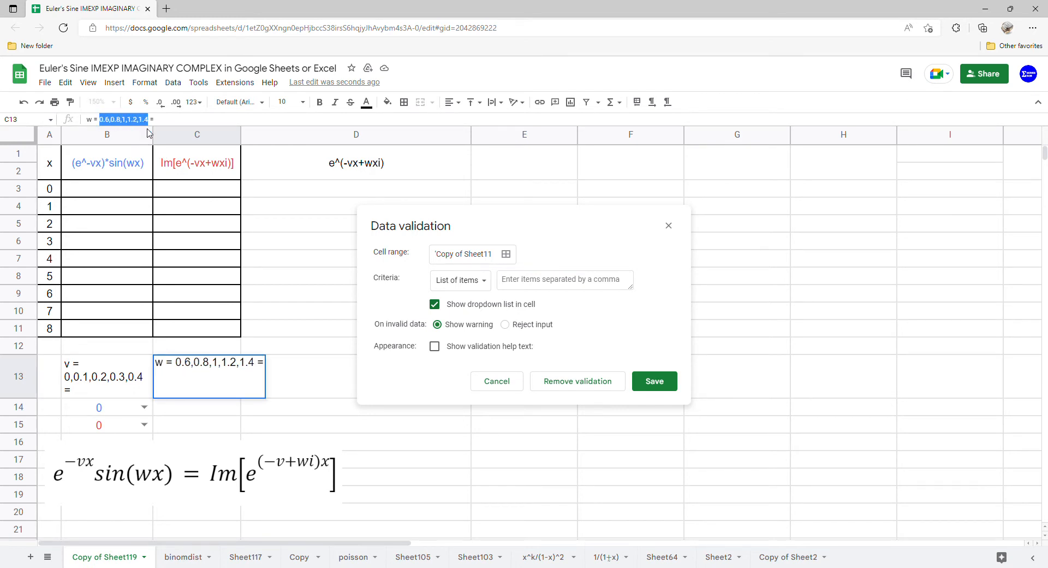
pyautogui.click(552, 288)
pyautogui.hotkey('ctrl', 'v')
pyautogui.click(654, 381)
# Step: Choose 0.6 as the w value in the dropdowns of both C14 and C15
pyautogui.click(229, 407)
pyautogui.click(214, 424)
pyautogui.click(232, 424)
pyautogui.click(213, 442)
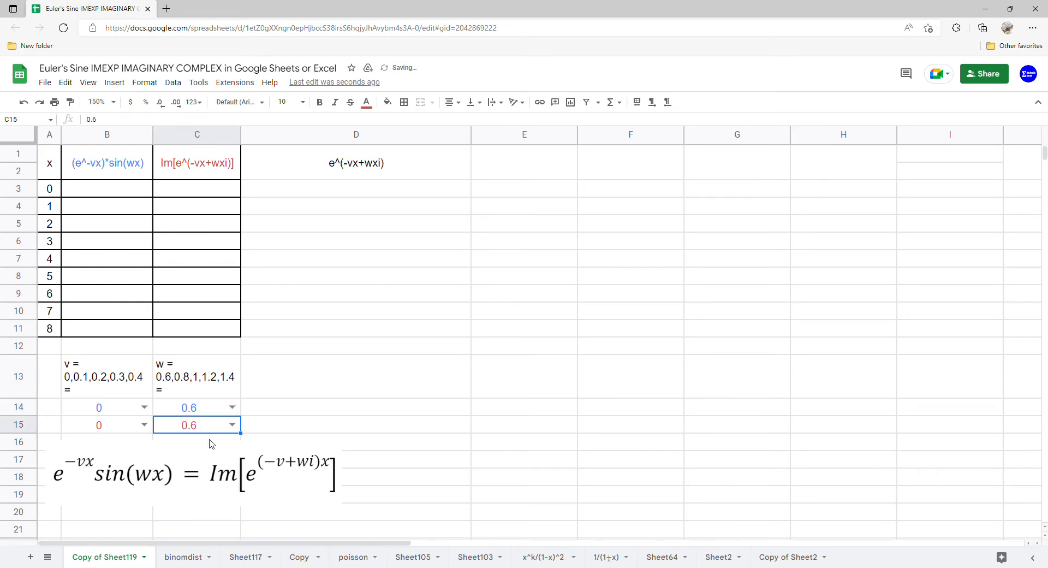
# Step: Begin an array formula in B3 with the exponential part, =ARRAYFORMULA(EXP(-B14*A3:A11)
pyautogui.click(117, 195)
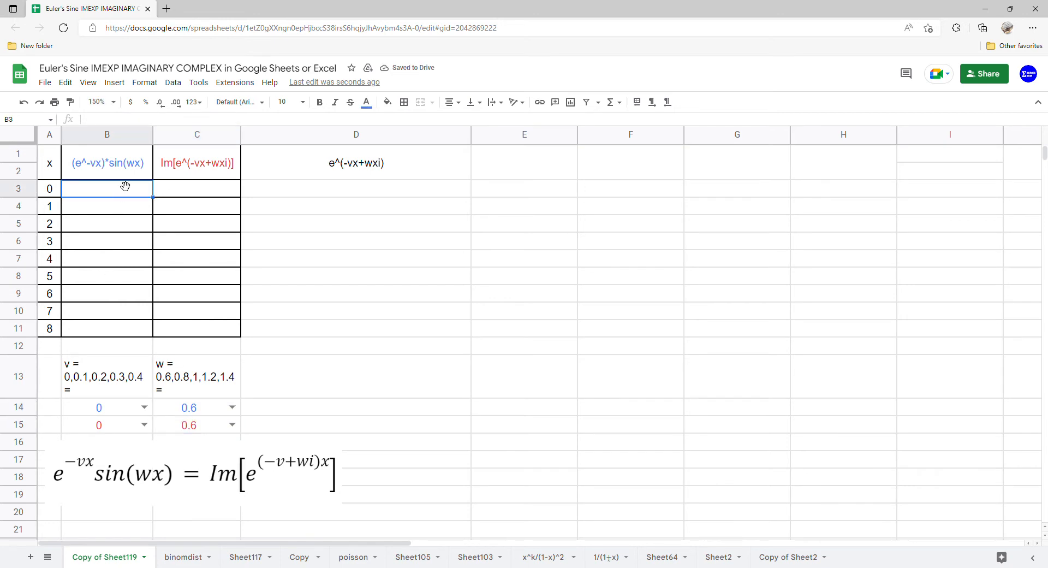
pyautogui.write('=arr')
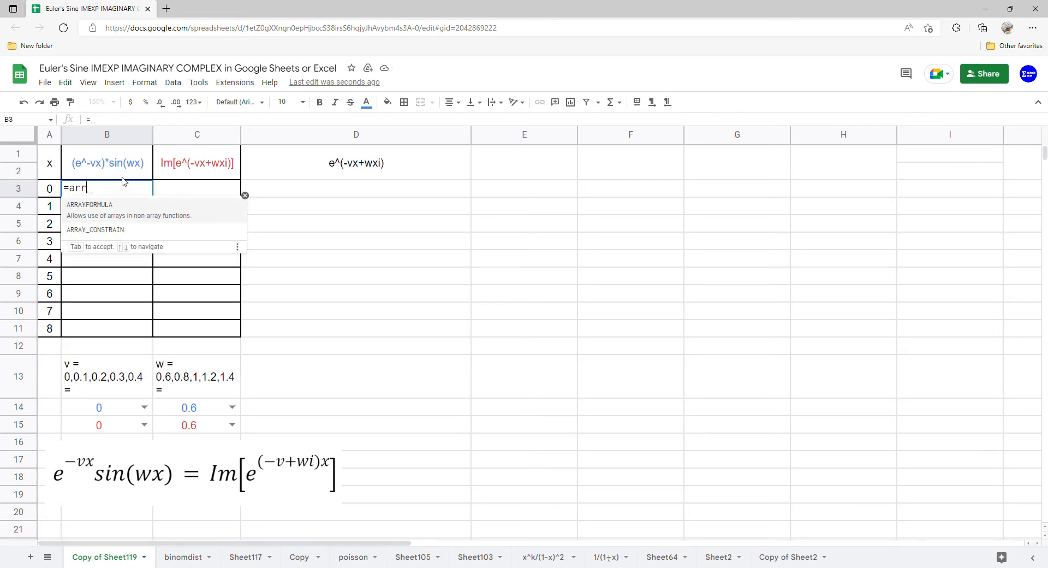
pyautogui.press('Tab')
pyautogui.write('ex')
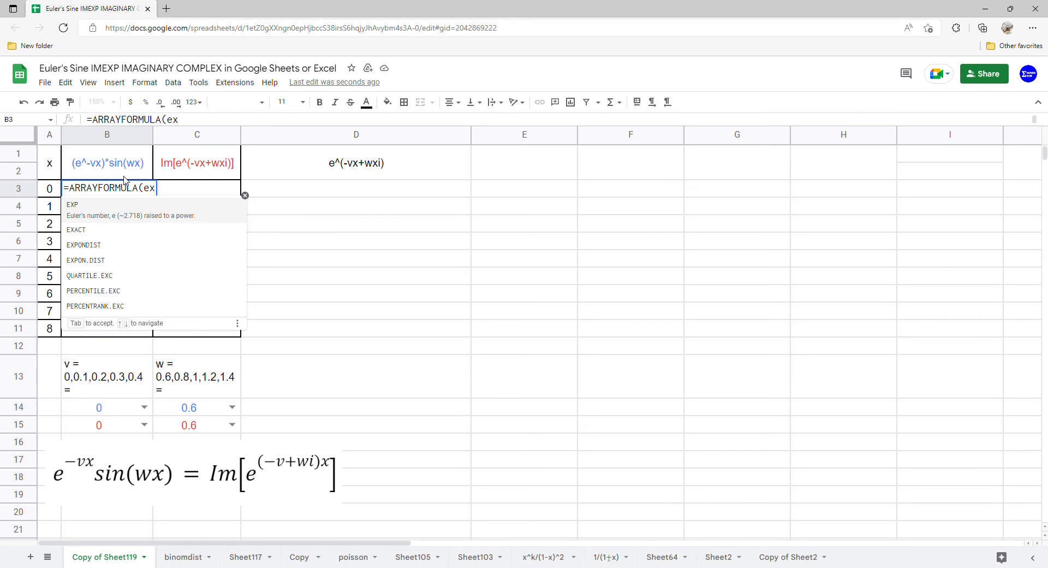
pyautogui.click(113, 206)
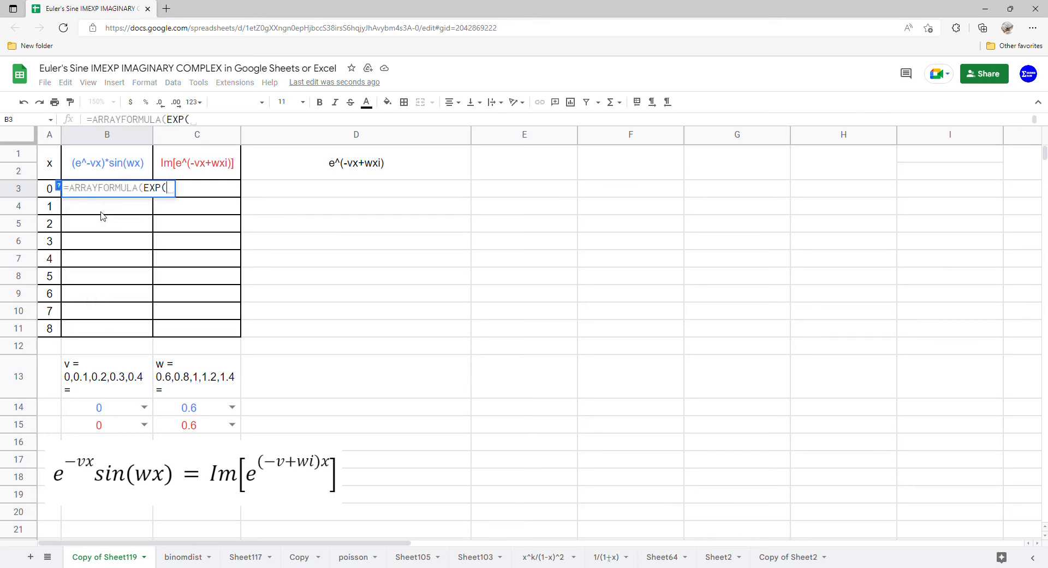
pyautogui.click(102, 407)
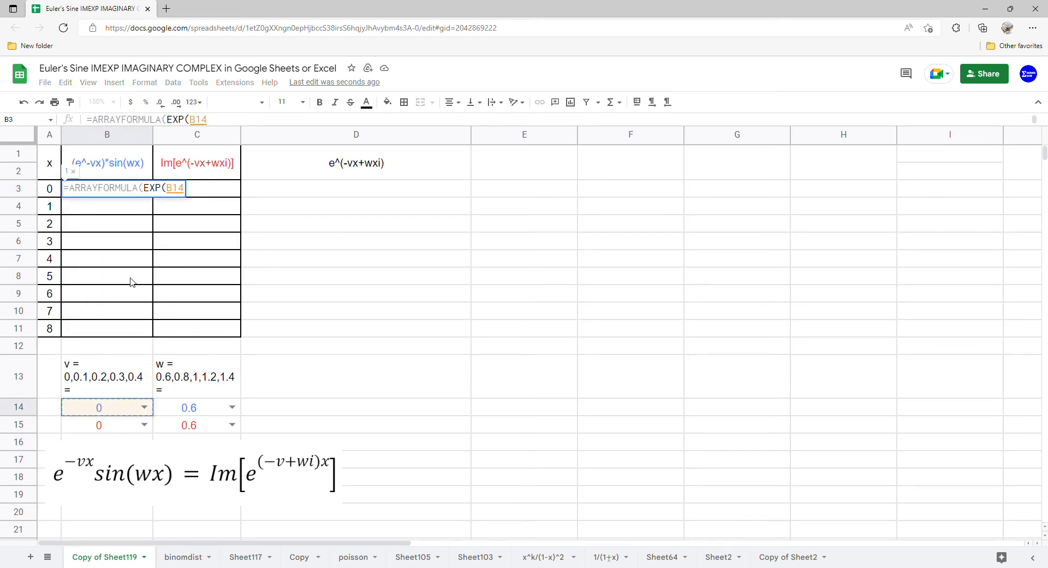
pyautogui.click(172, 193)
pyautogui.write('-')
pyautogui.click(232, 120)
pyautogui.click(194, 195)
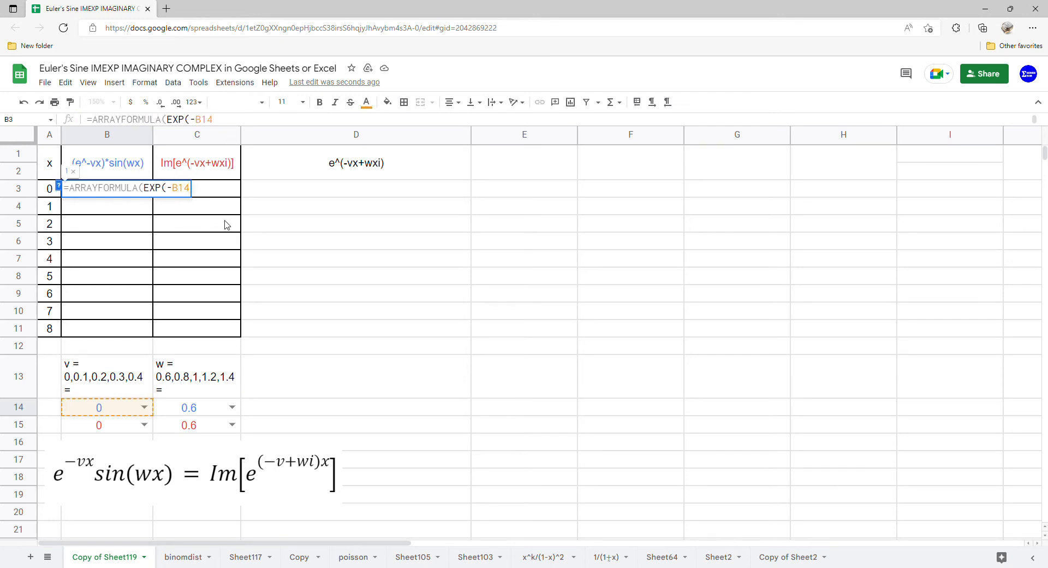
pyautogui.write('*')
pyautogui.moveTo(48, 189); pyautogui.dragTo(49, 329)
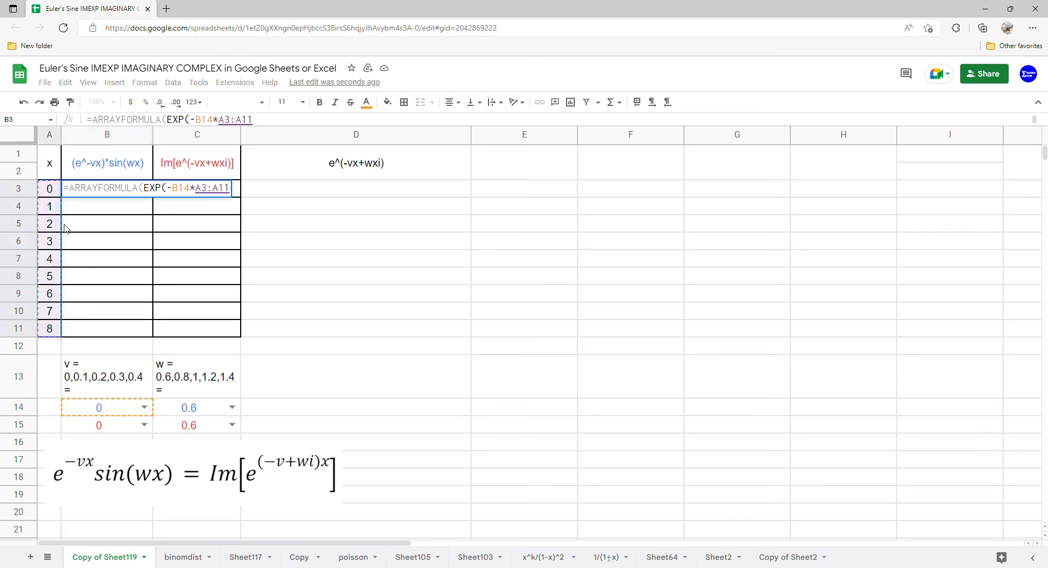
pyautogui.write(')')
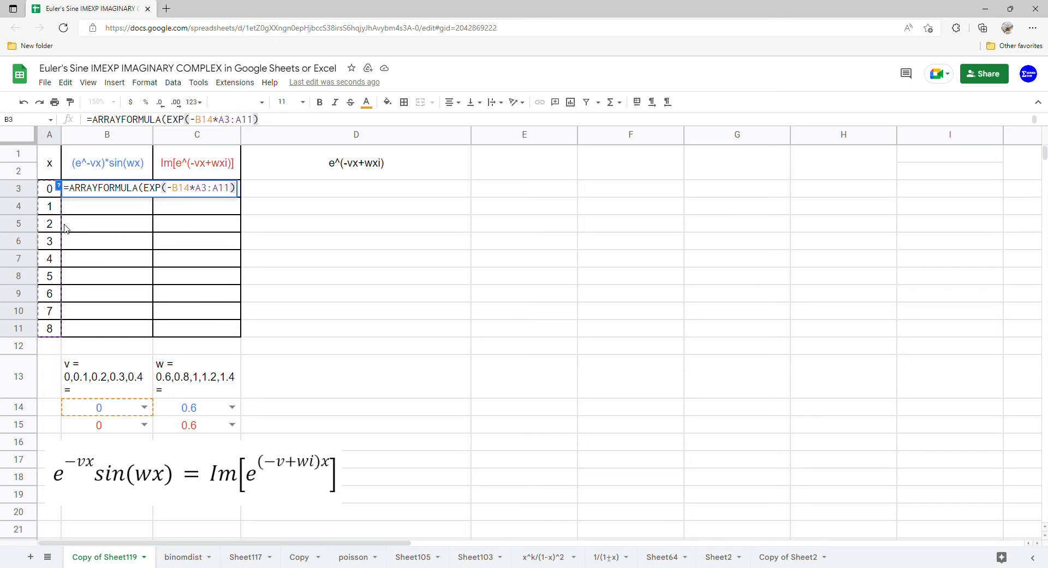
pyautogui.write('*')
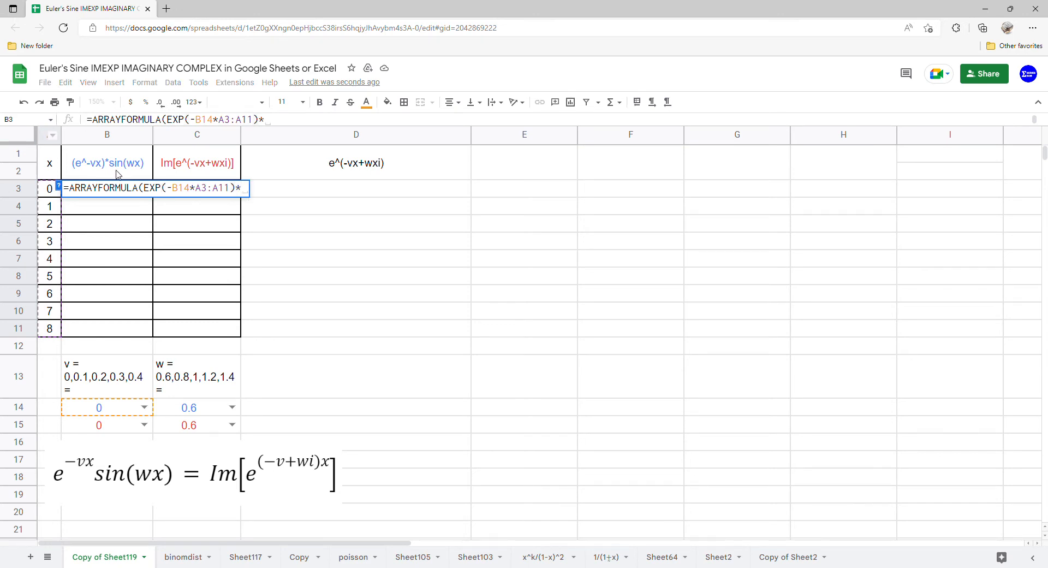
pyautogui.write('s')
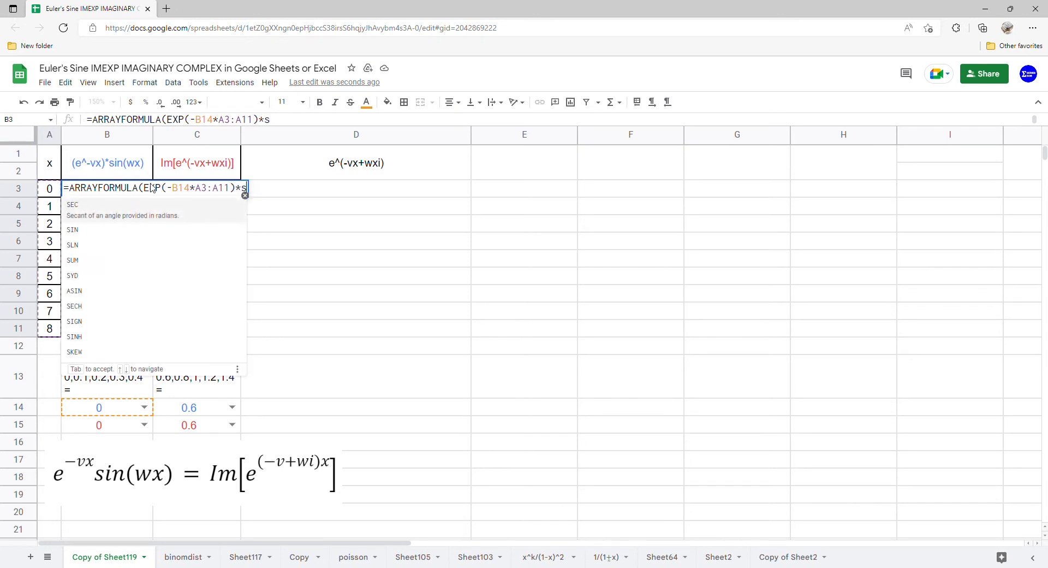
# Step: Multiply the exponential in the B3 formula by SIN(C14*A3:A11) and enter the formula
pyautogui.click(128, 224)
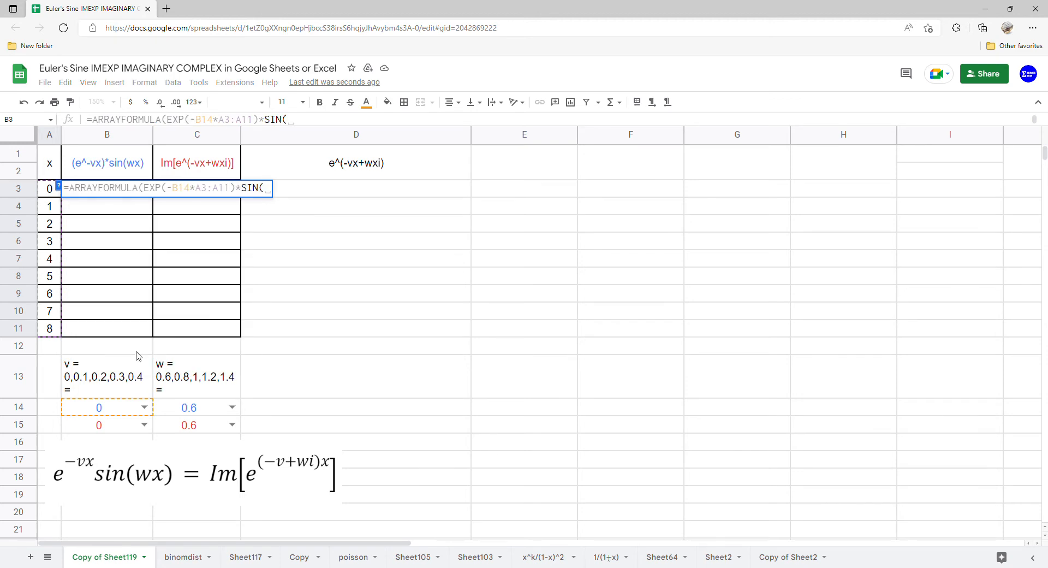
pyautogui.click(189, 411)
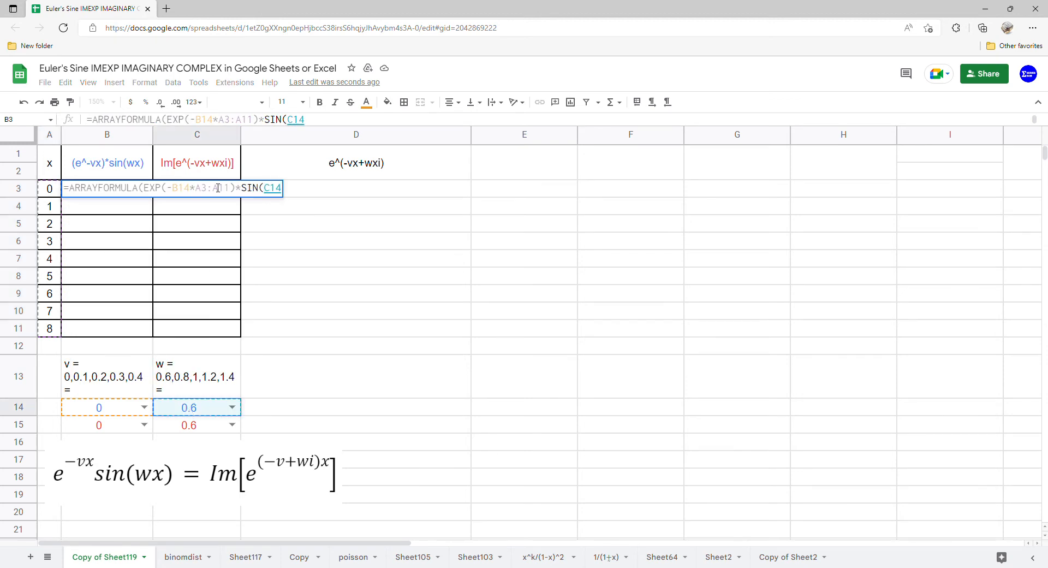
pyautogui.write('*')
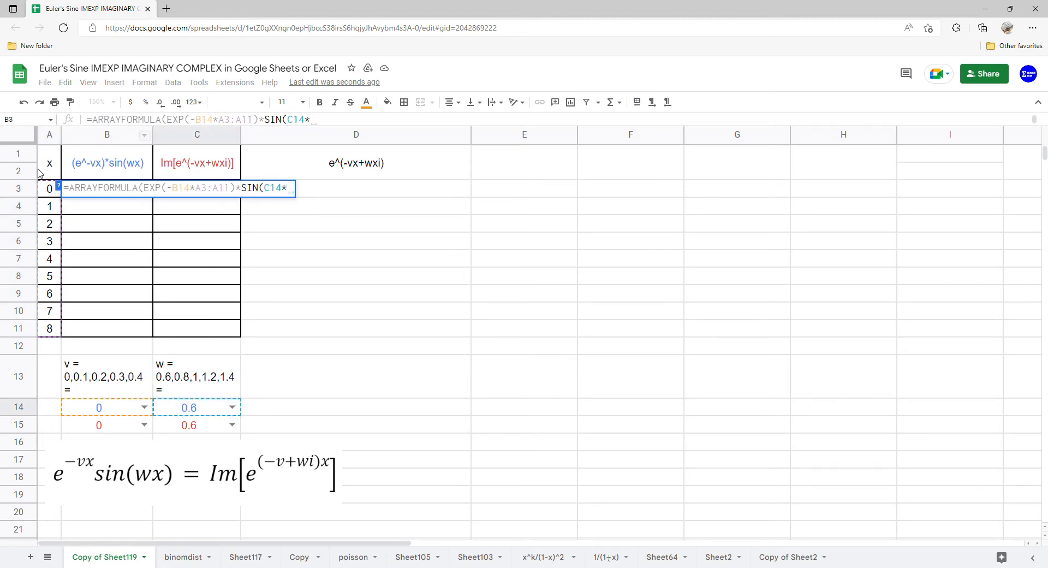
pyautogui.moveTo(49, 192); pyautogui.dragTo(54, 328)
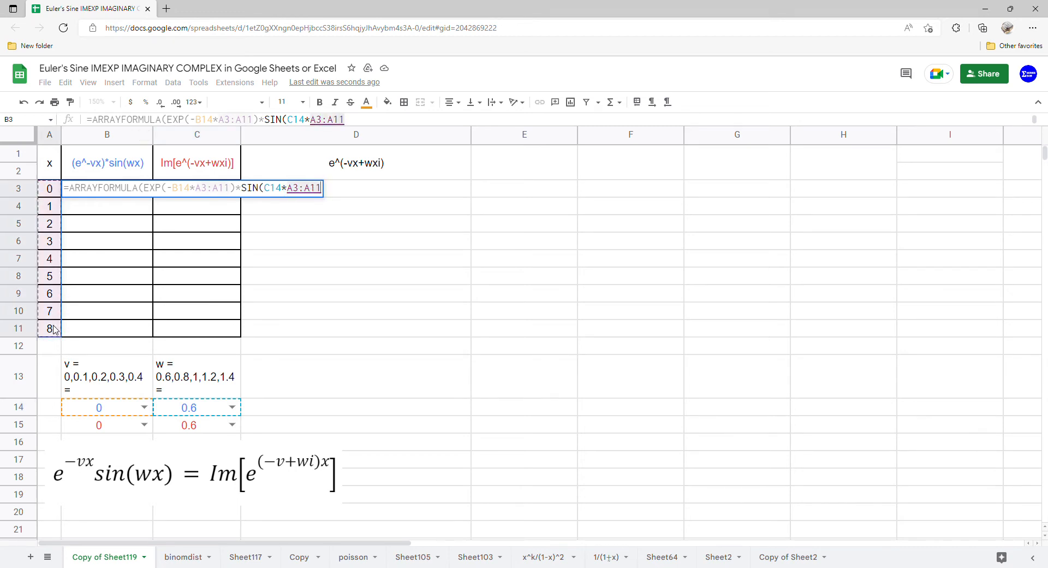
pyautogui.press('Return')
# Step: Insert a chart from the table in A1:C11 and change its type to a scatter chart
pyautogui.moveTo(50, 159); pyautogui.dragTo(202, 333)
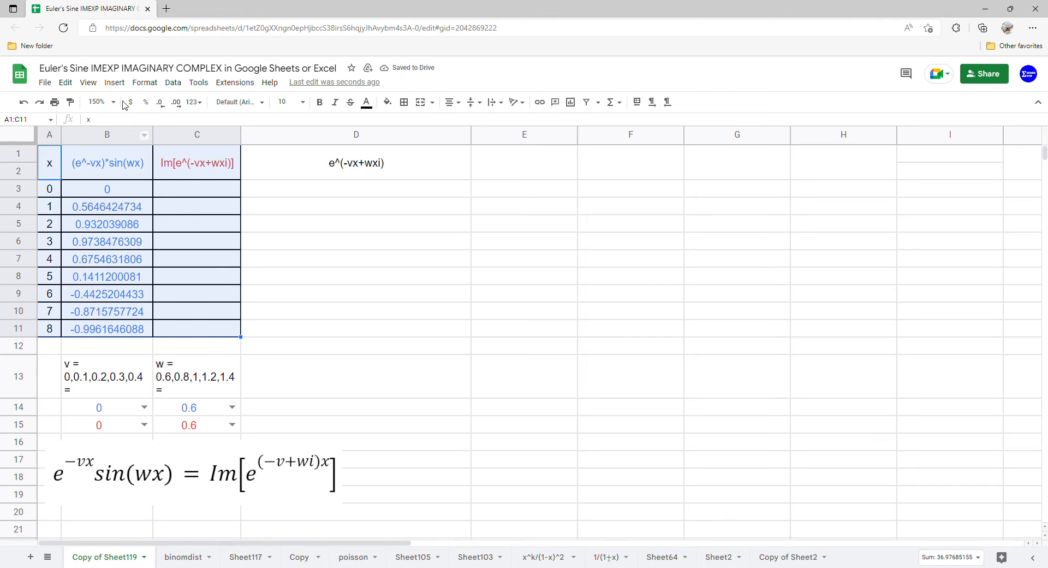
pyautogui.click(115, 83)
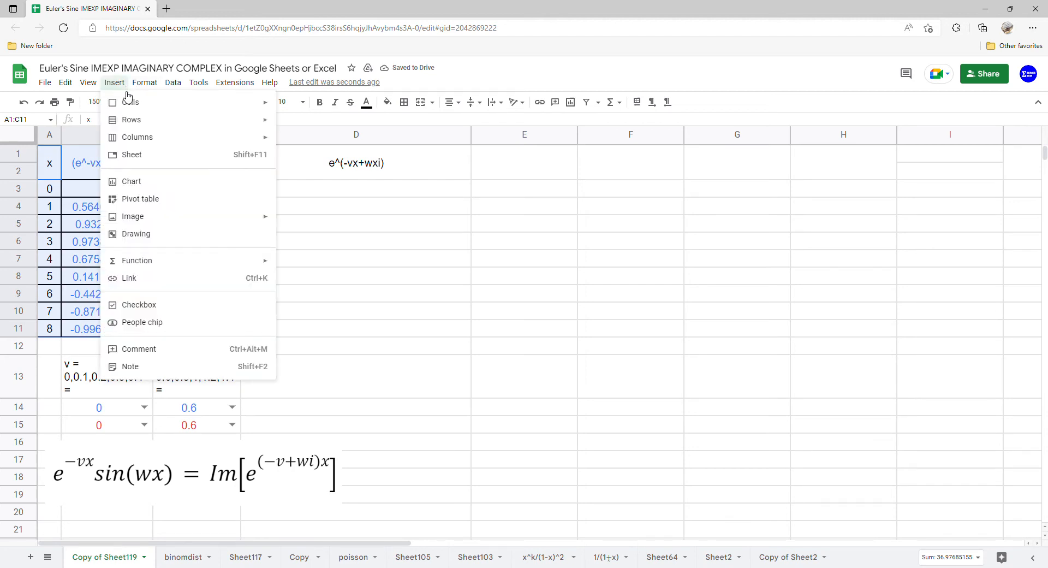
pyautogui.click(147, 181)
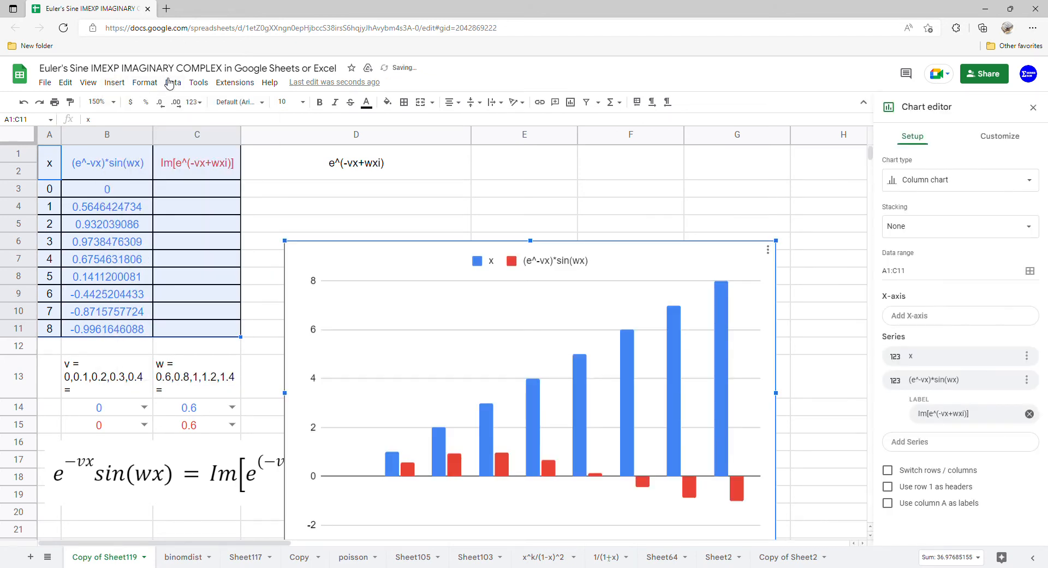
pyautogui.click(922, 181)
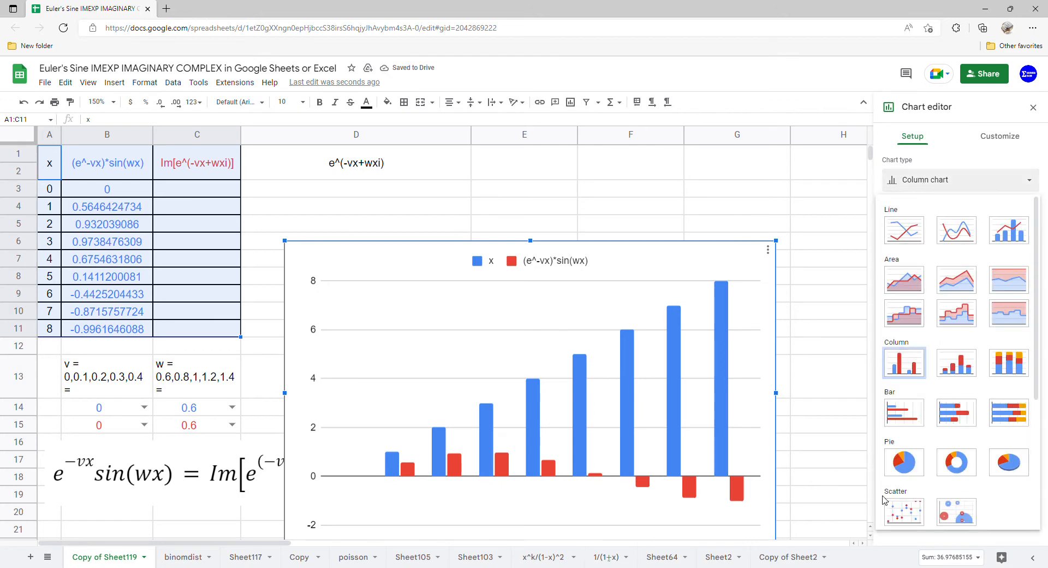
pyautogui.click(898, 510)
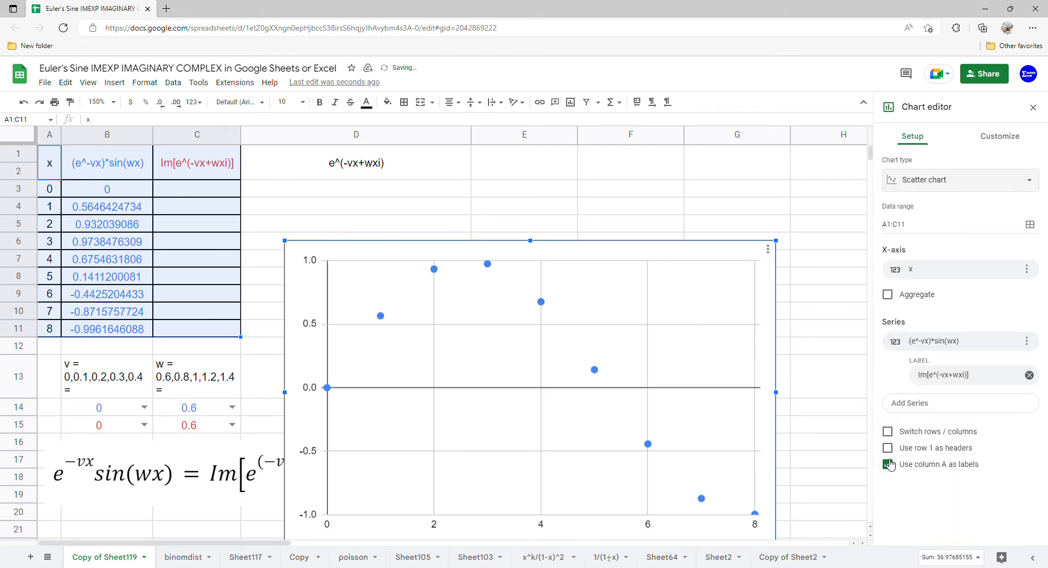
# Step: Add a polynomial trendline of degree 8 to the (e^-vx)*sin(wx) series of the scatter chart
pyautogui.click(997, 142)
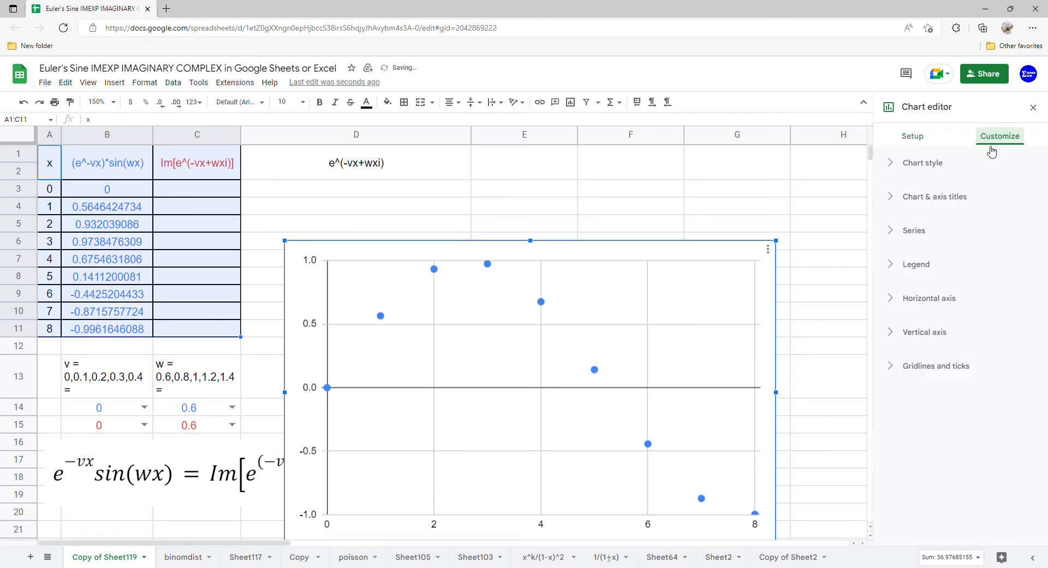
pyautogui.click(928, 236)
pyautogui.scroll(-2, 923, 414)
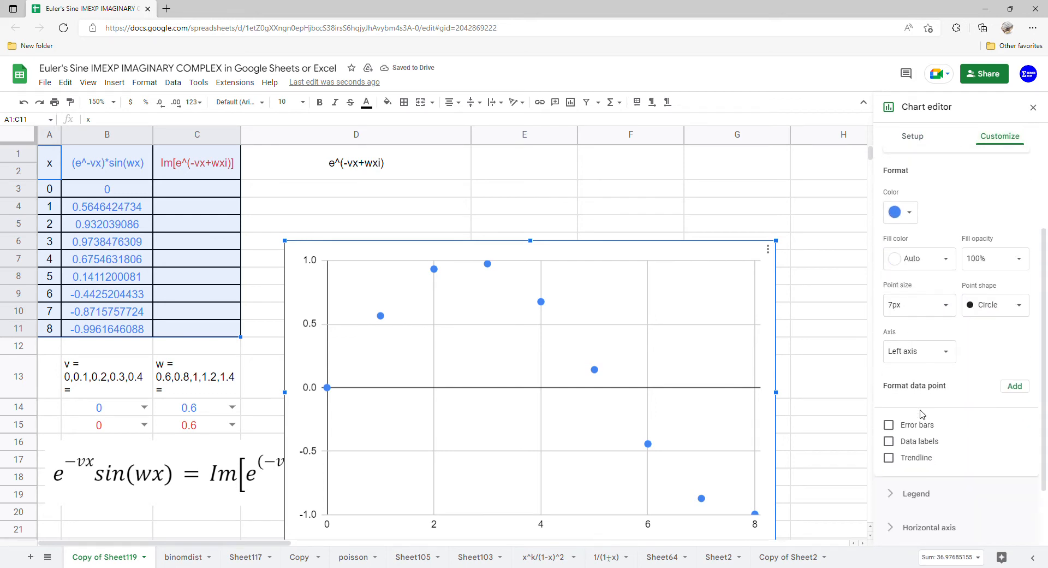
pyautogui.click(891, 457)
pyautogui.scroll(-2, 923, 391)
pyautogui.click(945, 385)
pyautogui.click(930, 409)
pyautogui.click(950, 433)
pyautogui.click(912, 519)
# Step: Set the trendline's label to Use Equation and close the chart editor
pyautogui.scroll(-1, 953, 470)
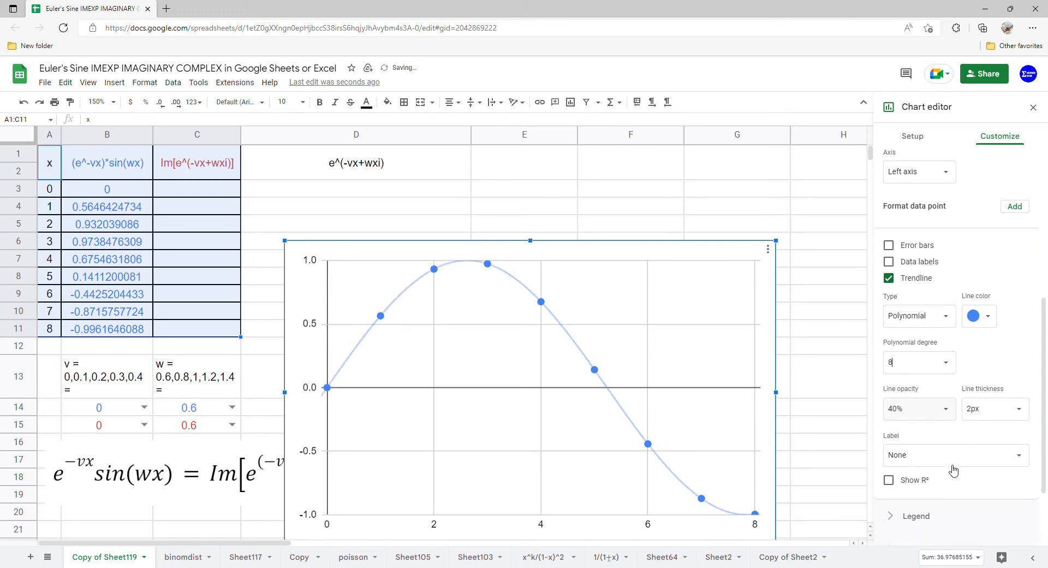
pyautogui.click(977, 454)
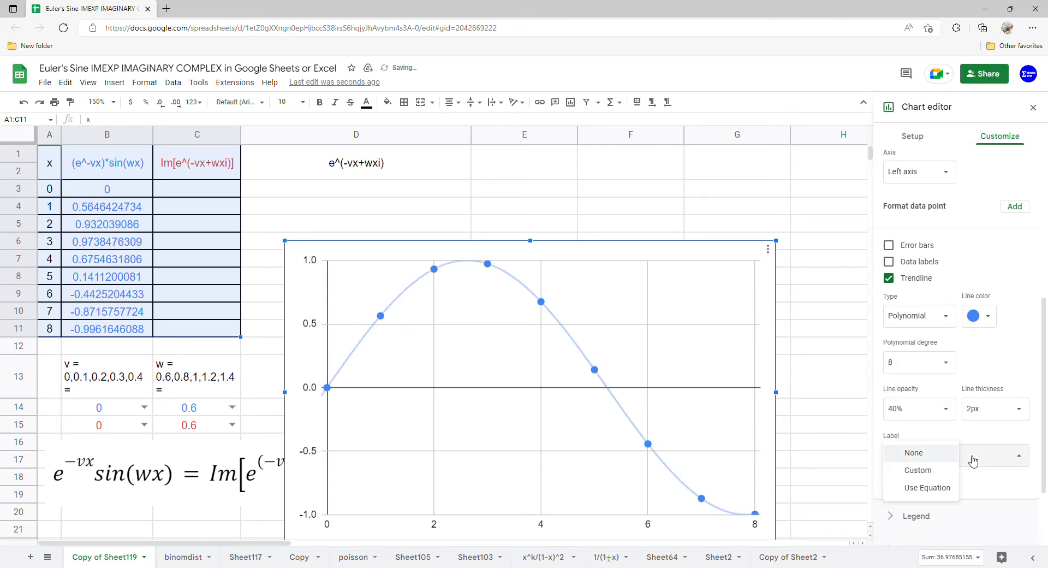
pyautogui.click(937, 488)
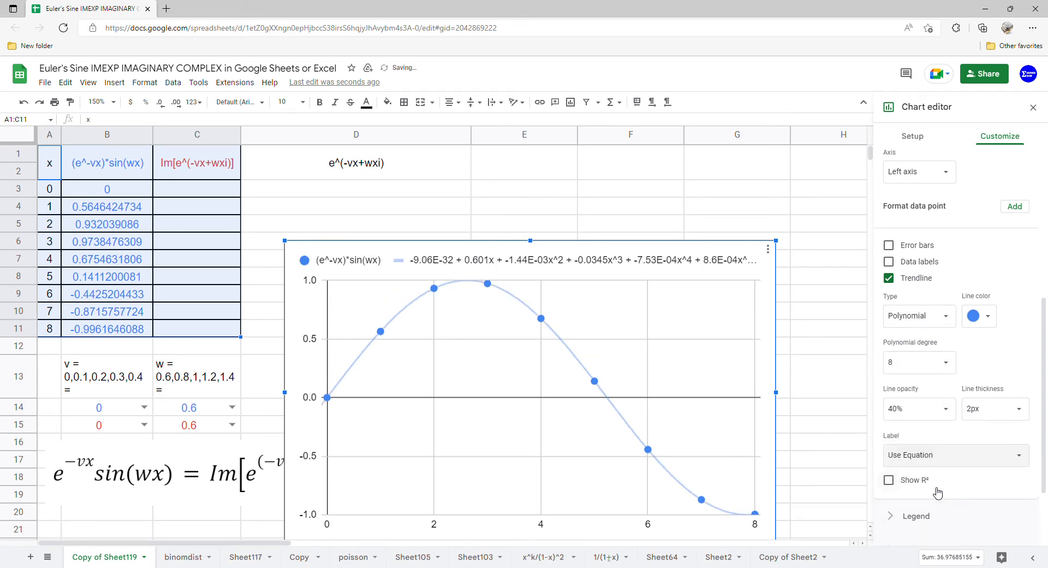
pyautogui.click(1033, 109)
# Step: Move the chart up beside the data table and enlarge it to span about rows 1 to 21 and through column I
pyautogui.moveTo(554, 365); pyautogui.dragTo(729, 273)
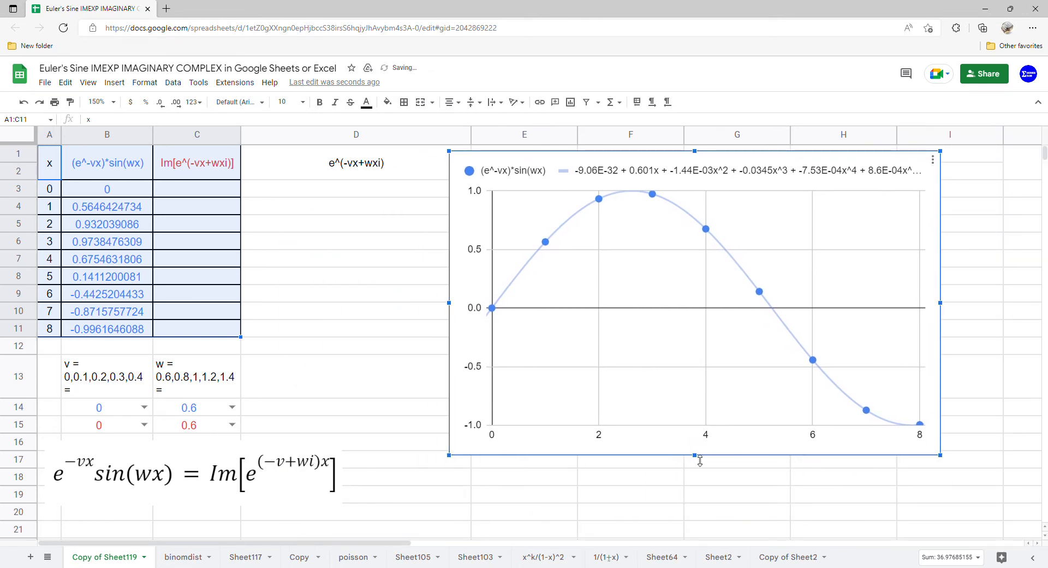
pyautogui.moveTo(696, 460); pyautogui.dragTo(697, 537)
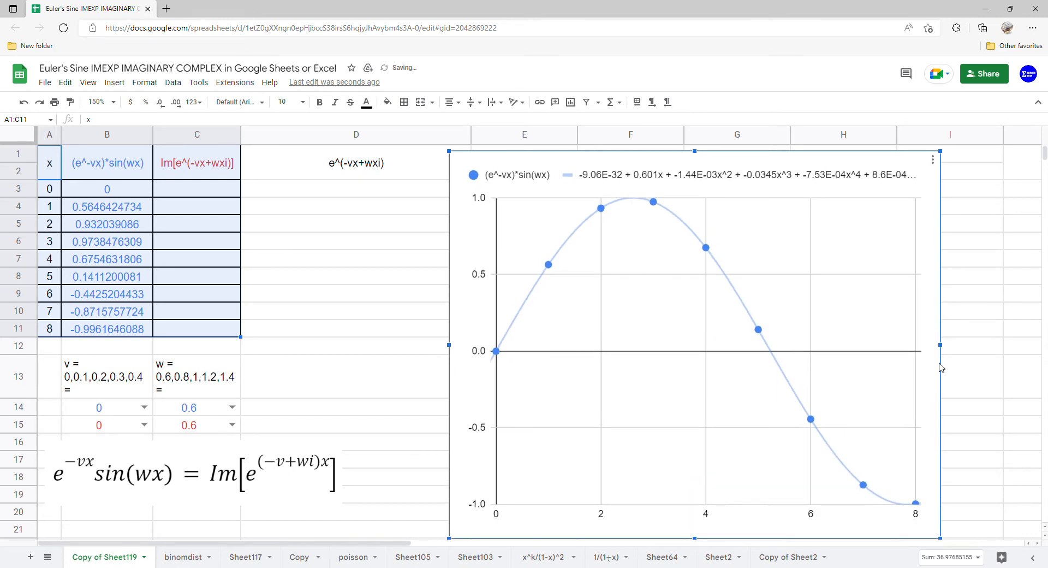
pyautogui.moveTo(946, 348); pyautogui.dragTo(1025, 347)
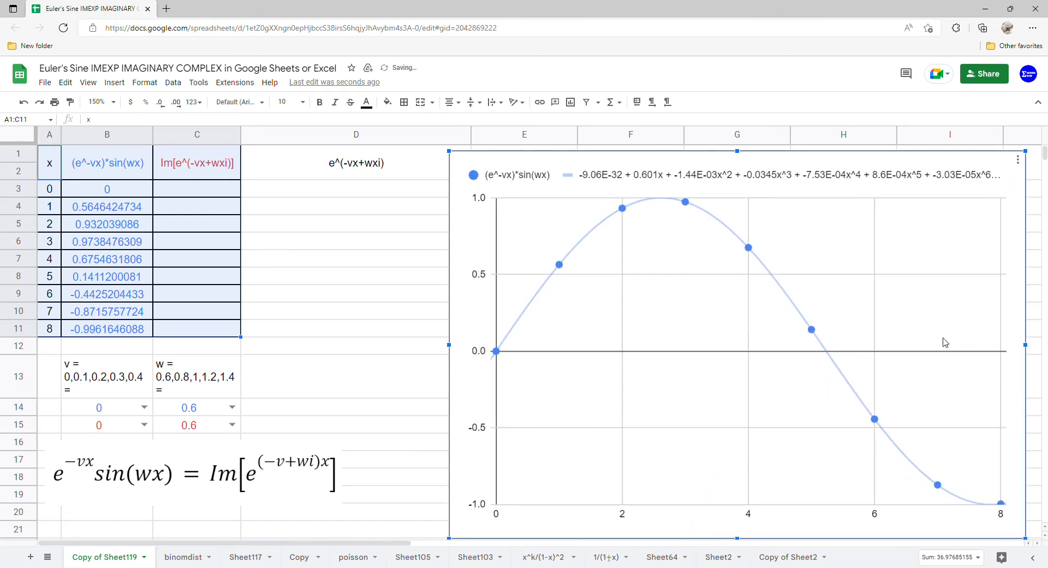
pyautogui.moveTo(931, 338); pyautogui.dragTo(953, 340)
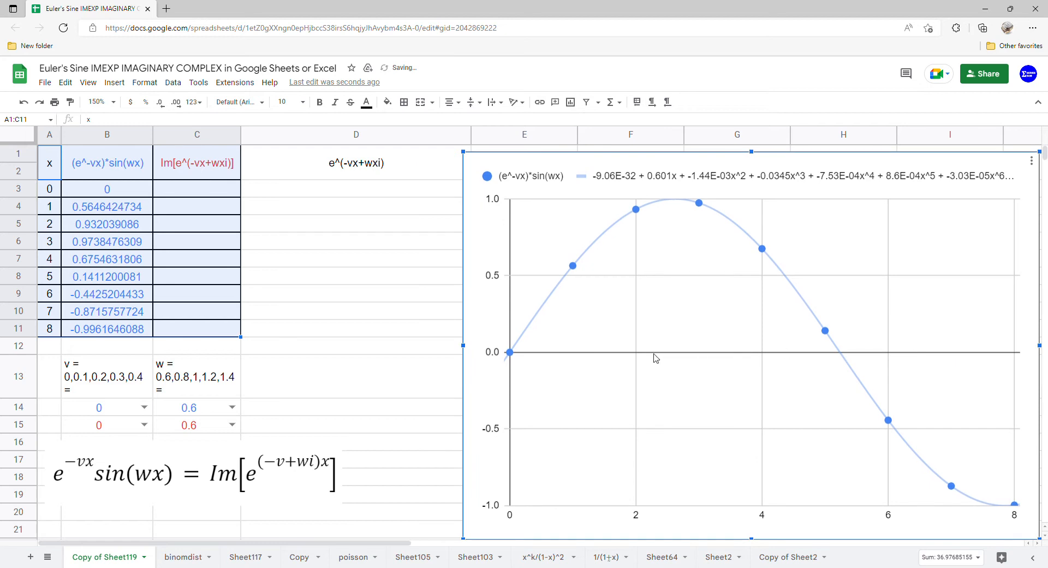
# Step: Begin an array formula in D3 with the complex number's real part, =ARRAYFORMULA(COMPLEX(-B15*A3:A11,
pyautogui.click(183, 192)
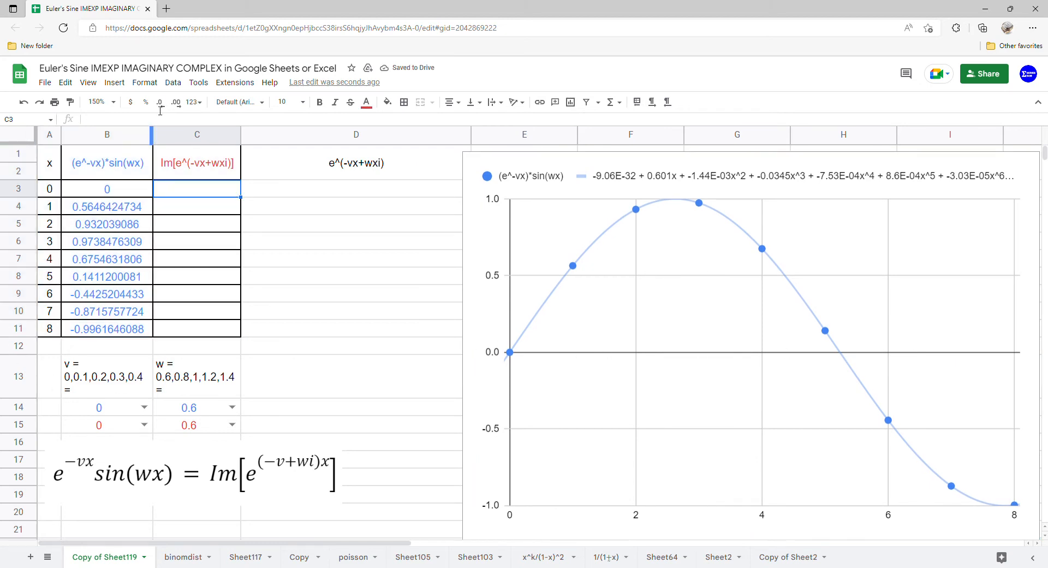
pyautogui.click(279, 191)
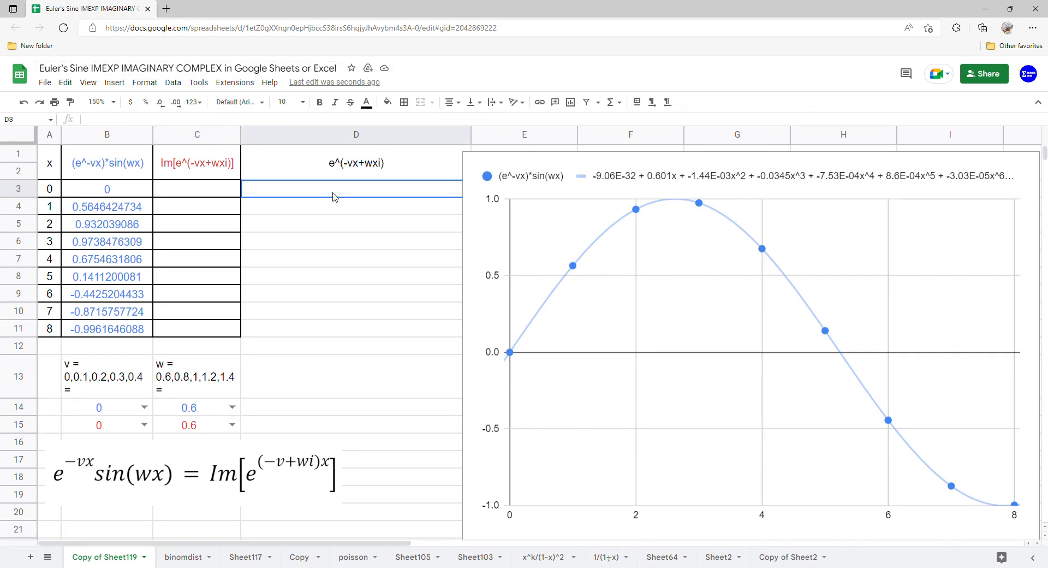
pyautogui.write('=arr')
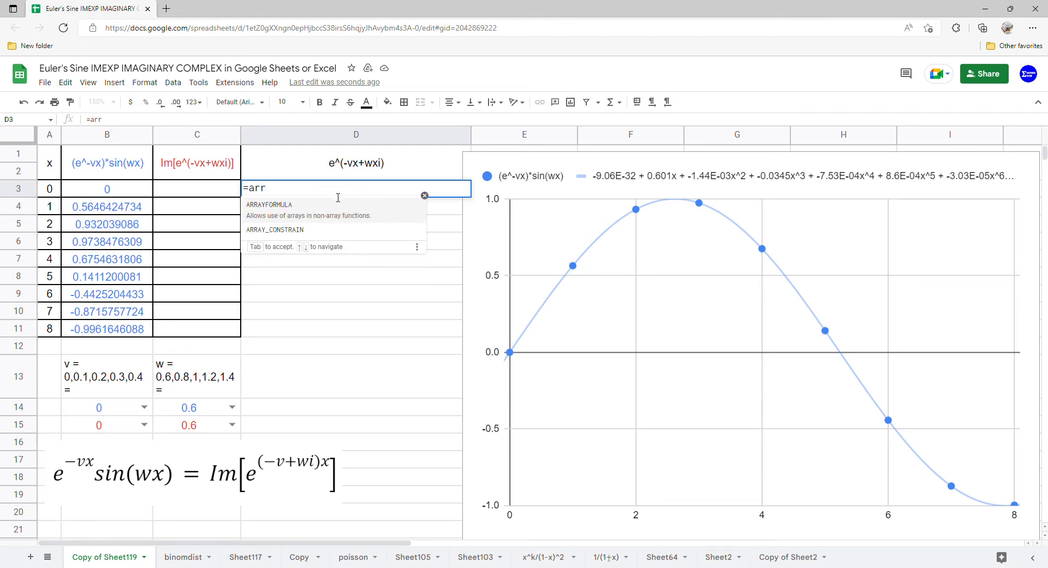
pyautogui.click(313, 209)
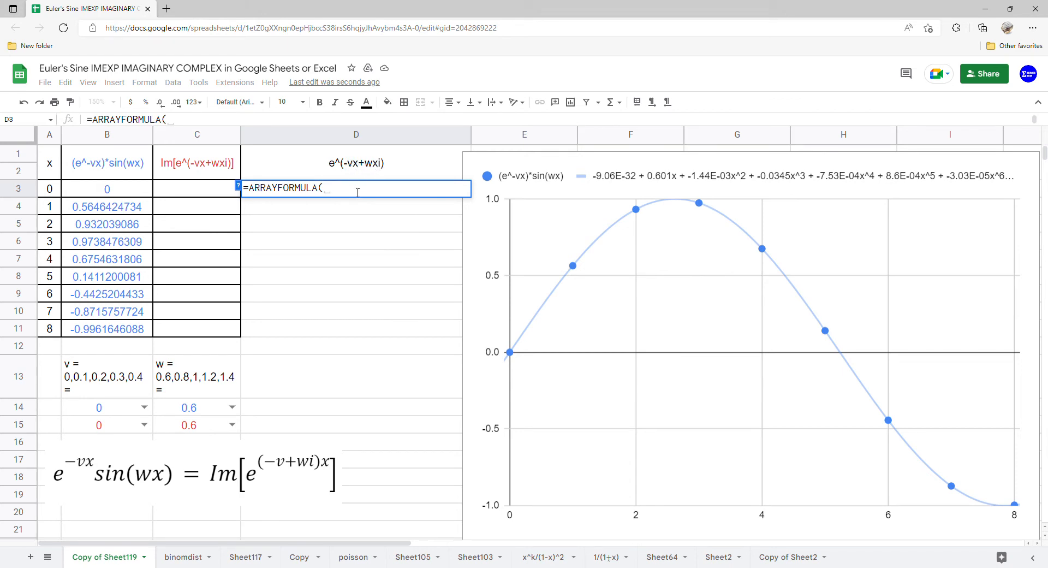
pyautogui.write('comp')
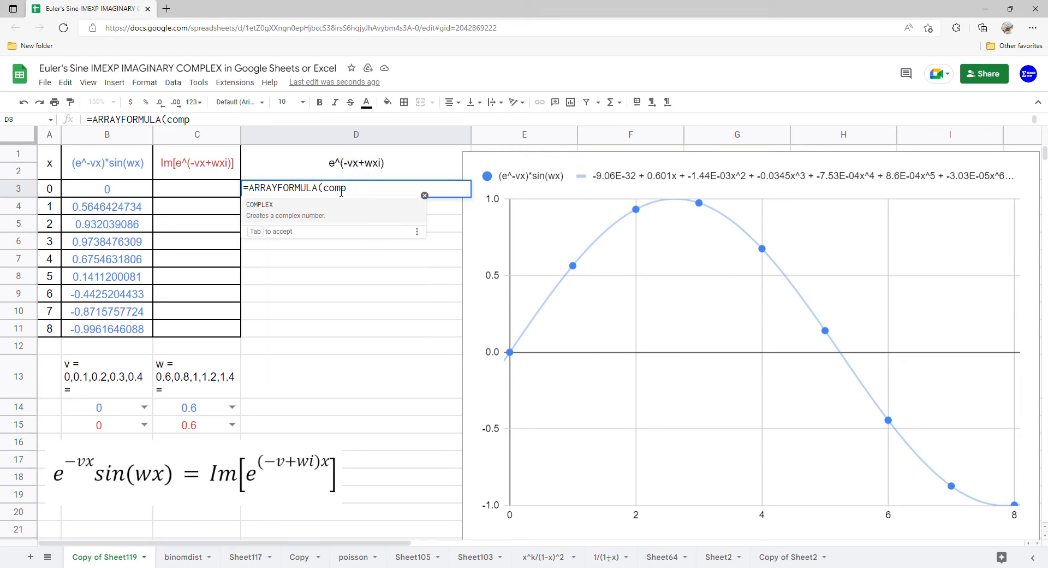
pyautogui.click(335, 210)
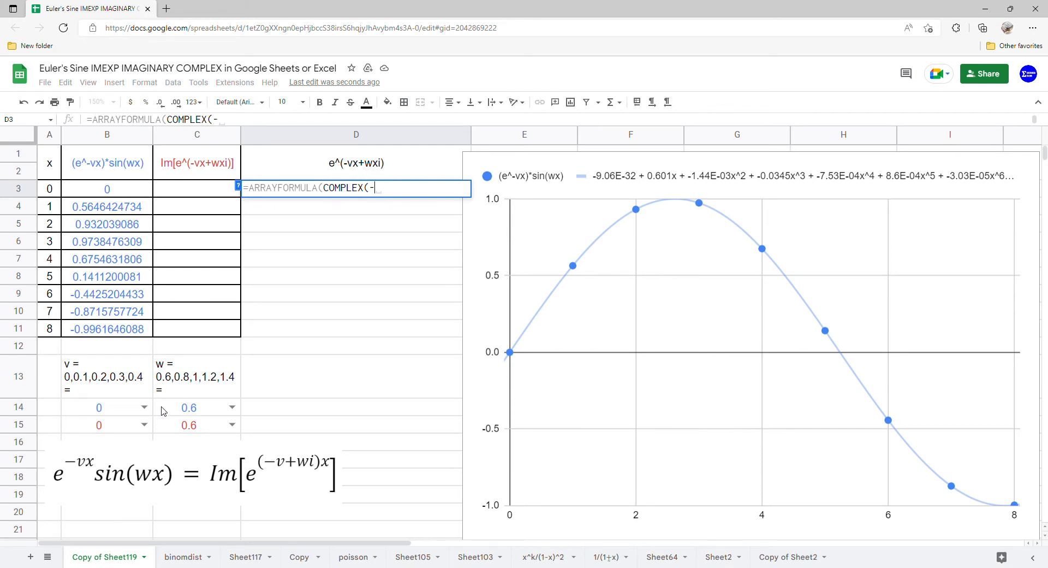
pyautogui.click(121, 426)
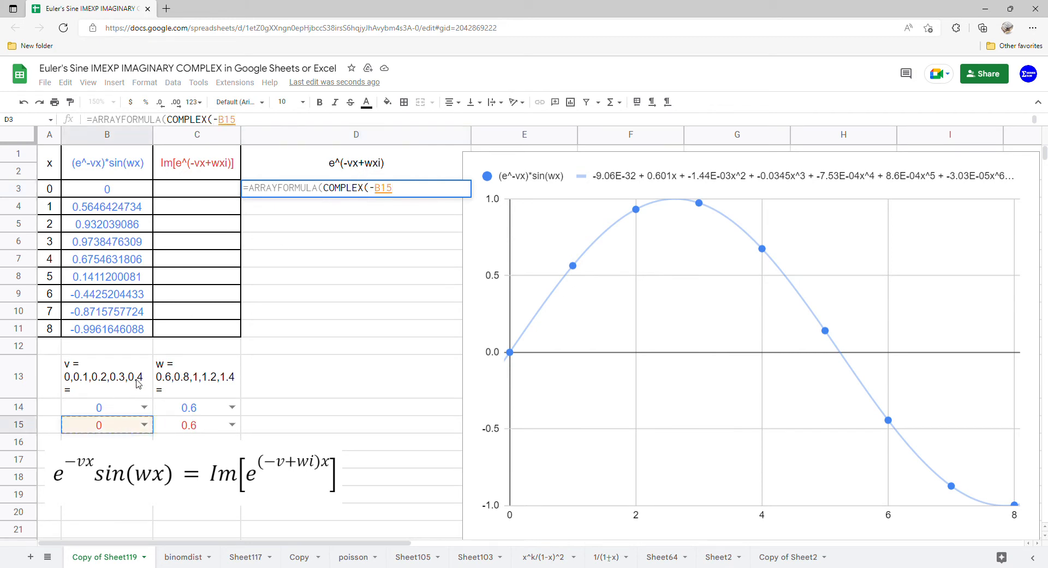
pyautogui.write('*')
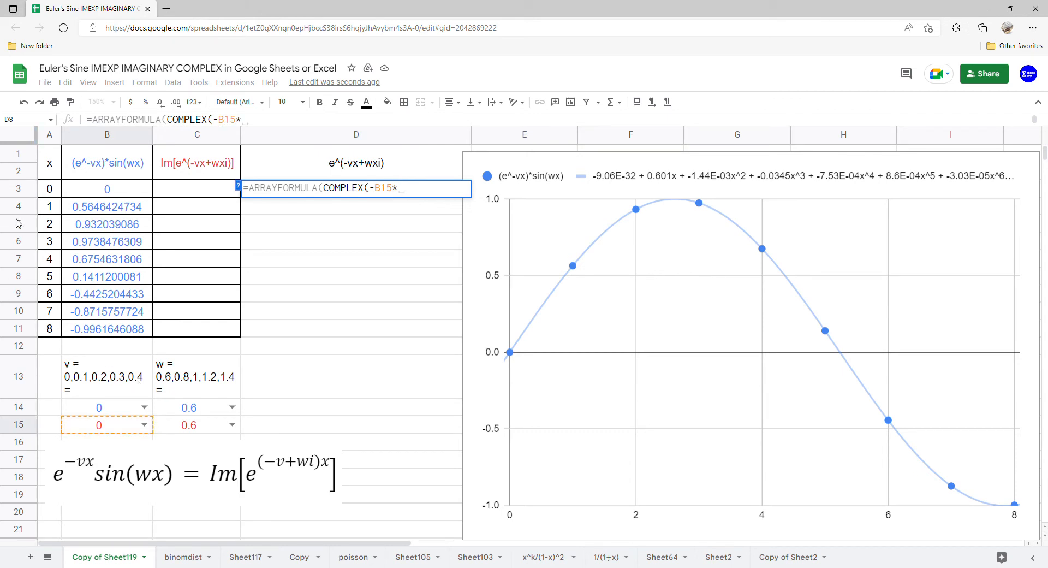
pyautogui.moveTo(50, 195); pyautogui.dragTo(50, 330)
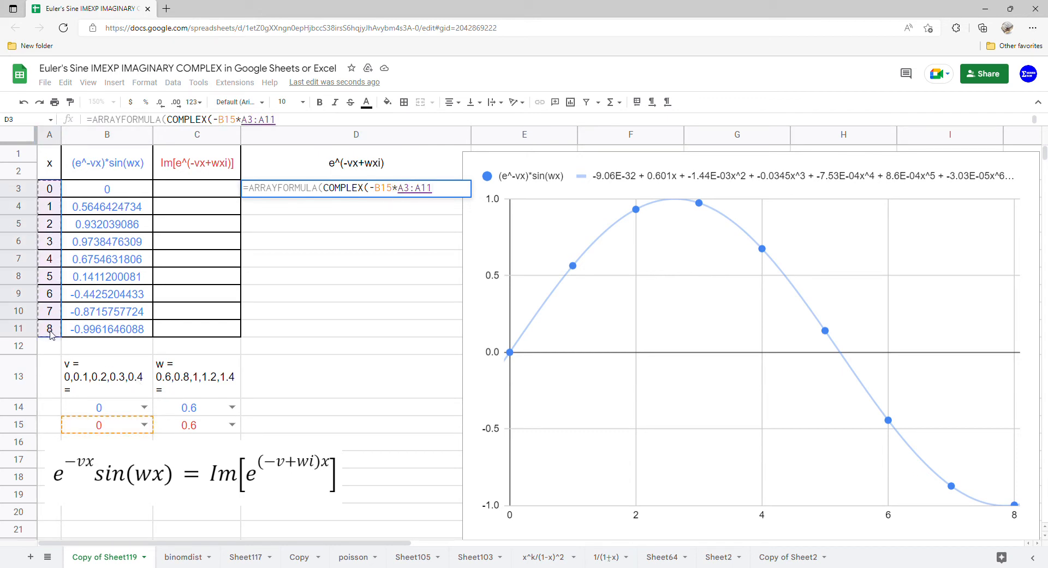
pyautogui.write(',')
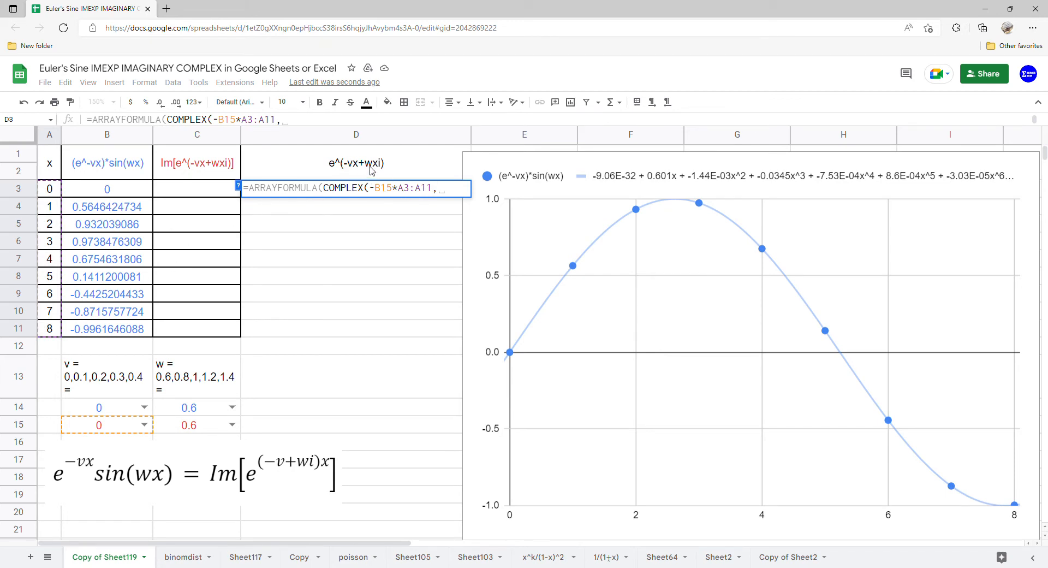
# Step: Add C15*A3:A11 as the imaginary coefficient of COMPLEX in D3 and enter the formula
pyautogui.click(208, 428)
pyautogui.write('*')
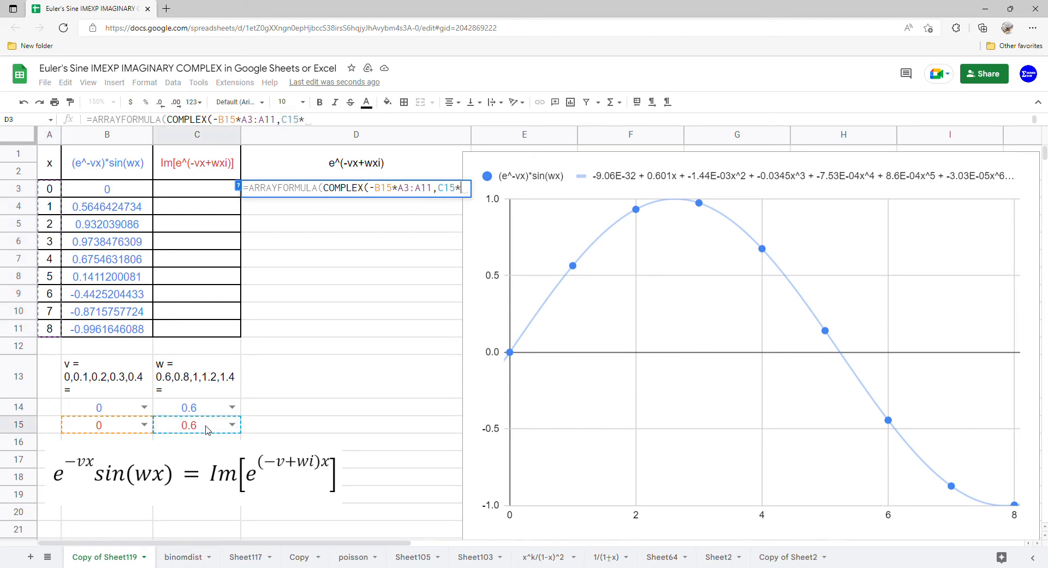
pyautogui.moveTo(51, 192); pyautogui.dragTo(57, 330)
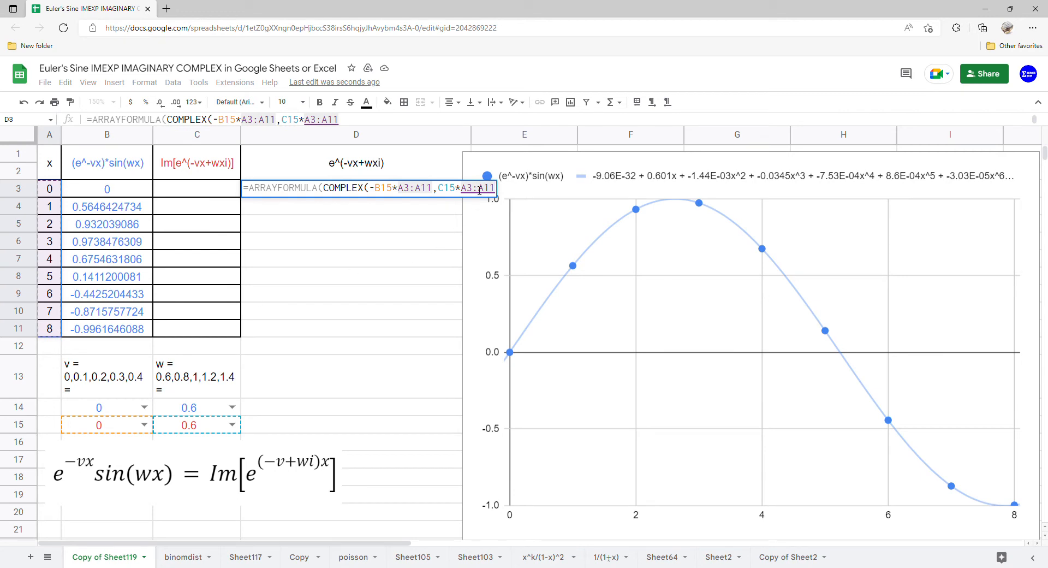
pyautogui.write(')')
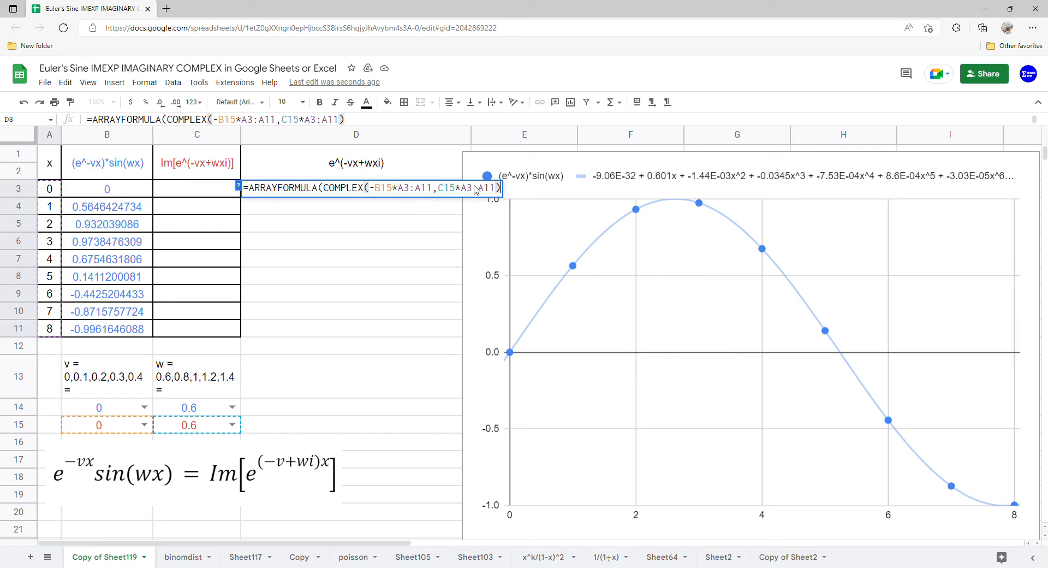
pyautogui.press('Return')
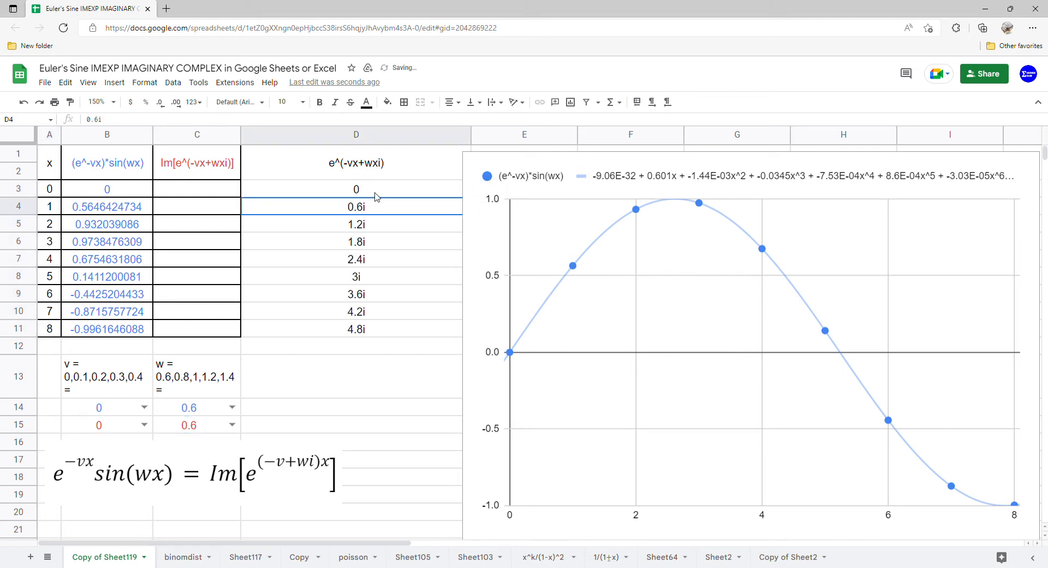
# Step: Wrap the COMPLEX part of the D3 formula in IMEXP, giving =ARRAYFORMULA(IMEXP(COMPLEX(-B15*A3:A11,C15*A3:A11)))
pyautogui.click(376, 196)
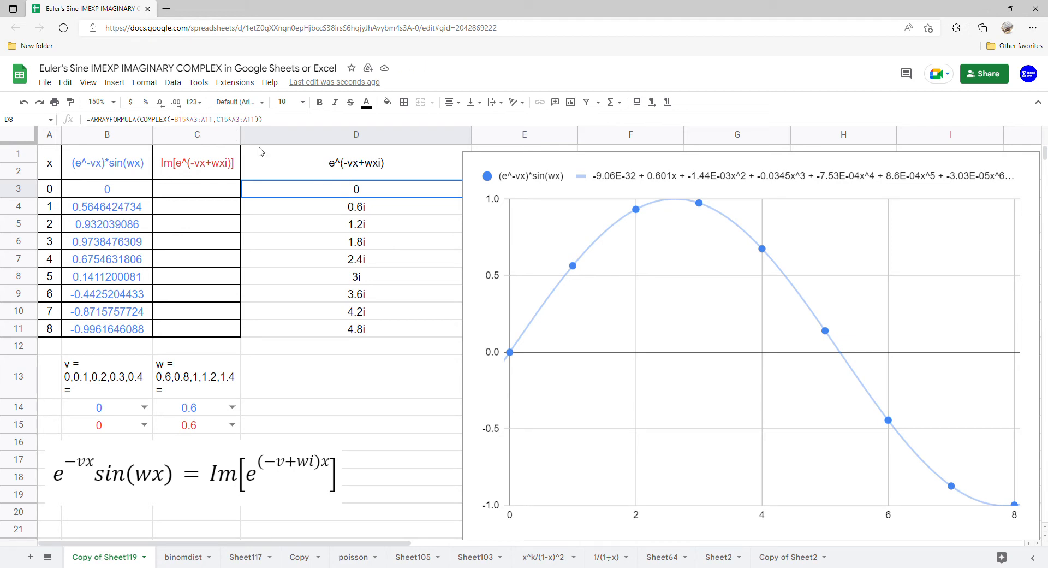
pyautogui.doubleClick(322, 191)
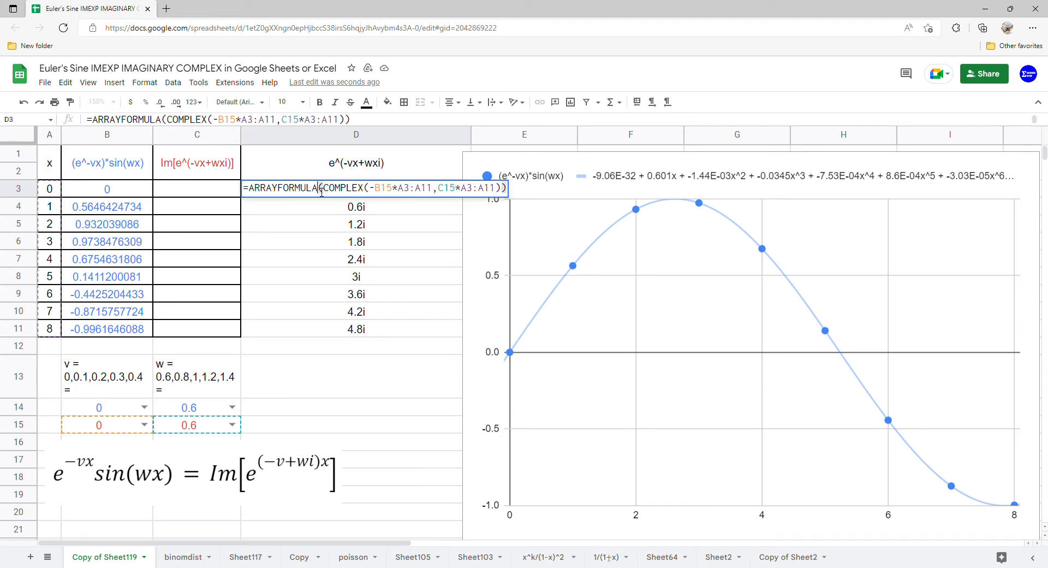
pyautogui.write('(')
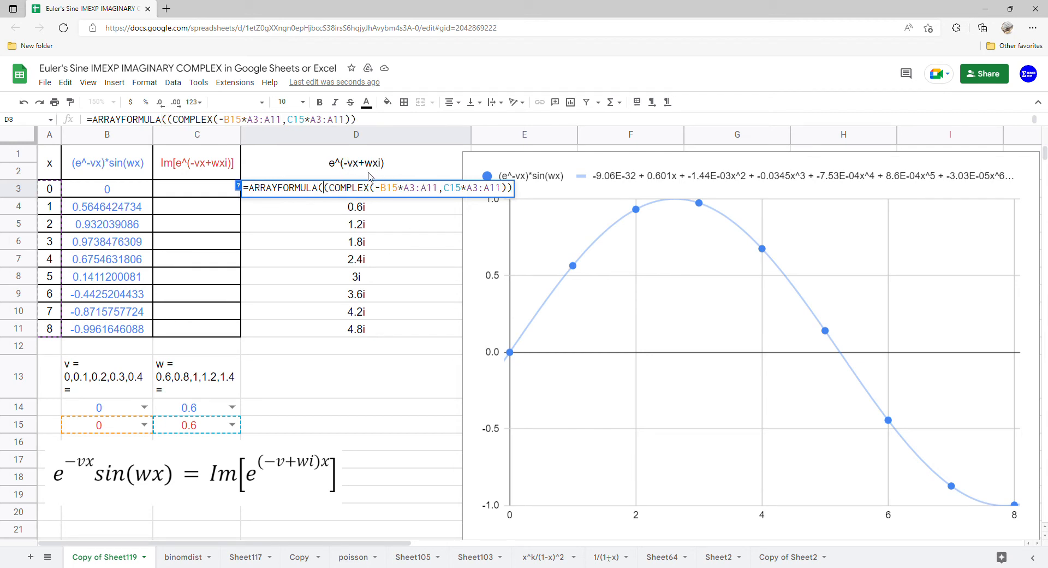
pyautogui.write('imexp')
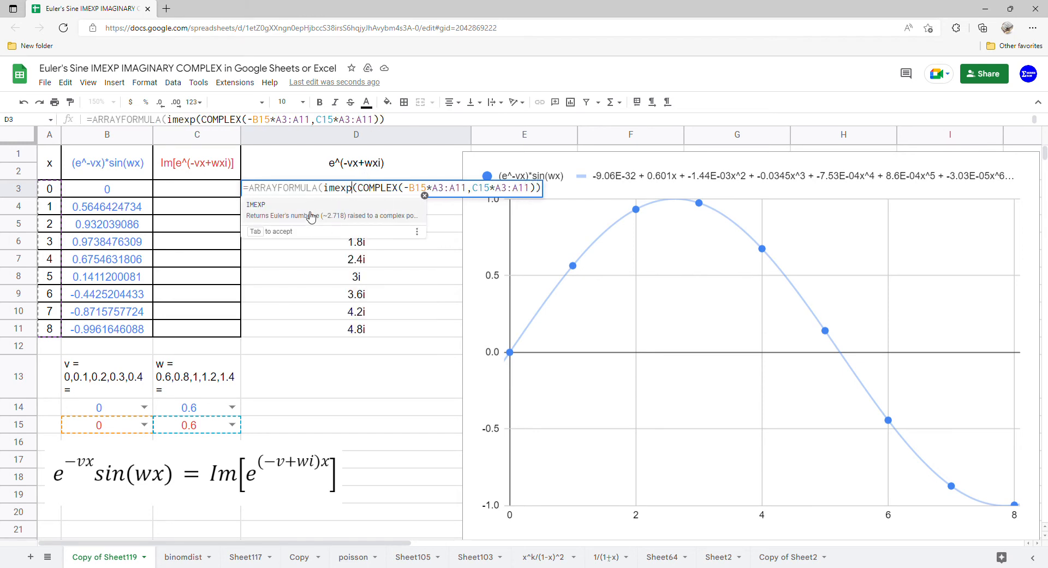
pyautogui.press('Tab')
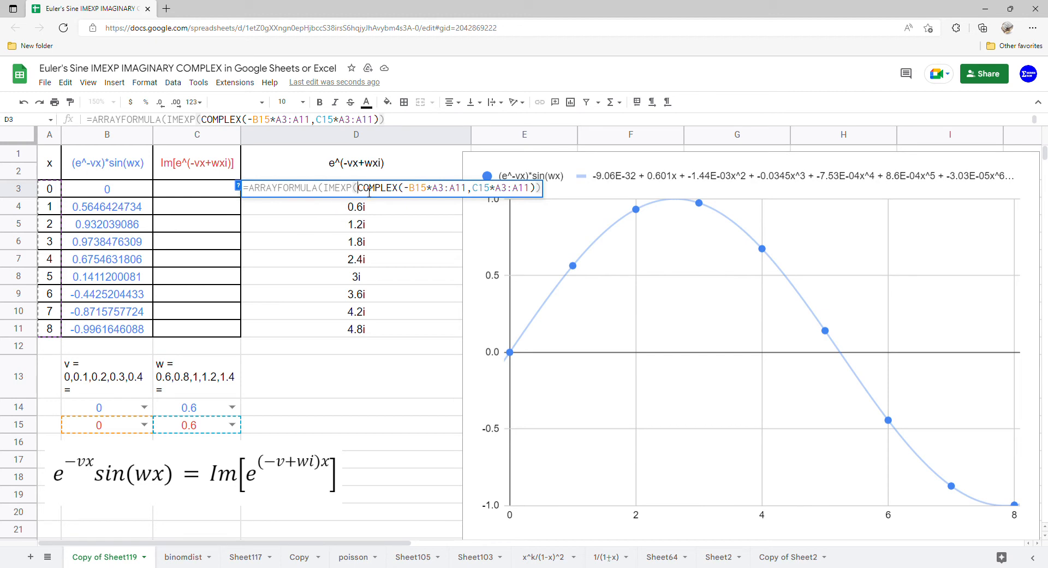
pyautogui.press('Return')
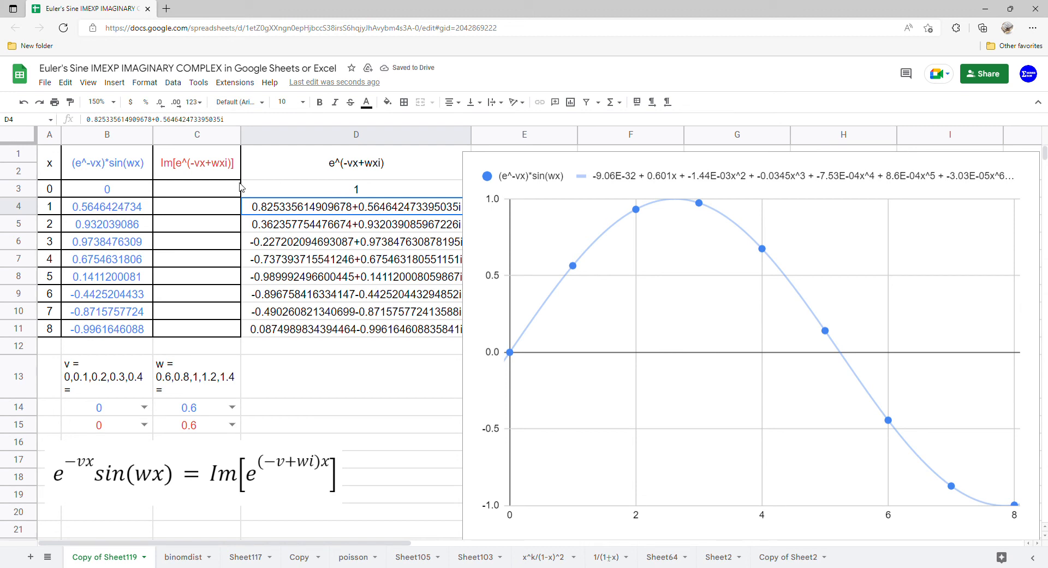
pyautogui.click(304, 194)
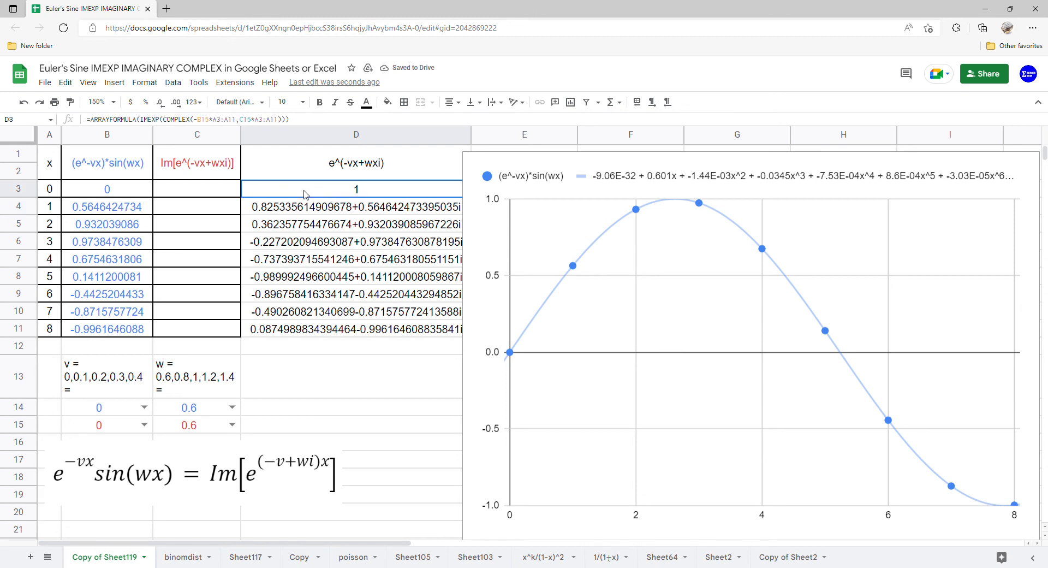
# Step: Enter an array formula in C3 that extracts the imaginary parts of D3:D11 with IMAGINARY
pyautogui.click(221, 192)
pyautogui.write('=')
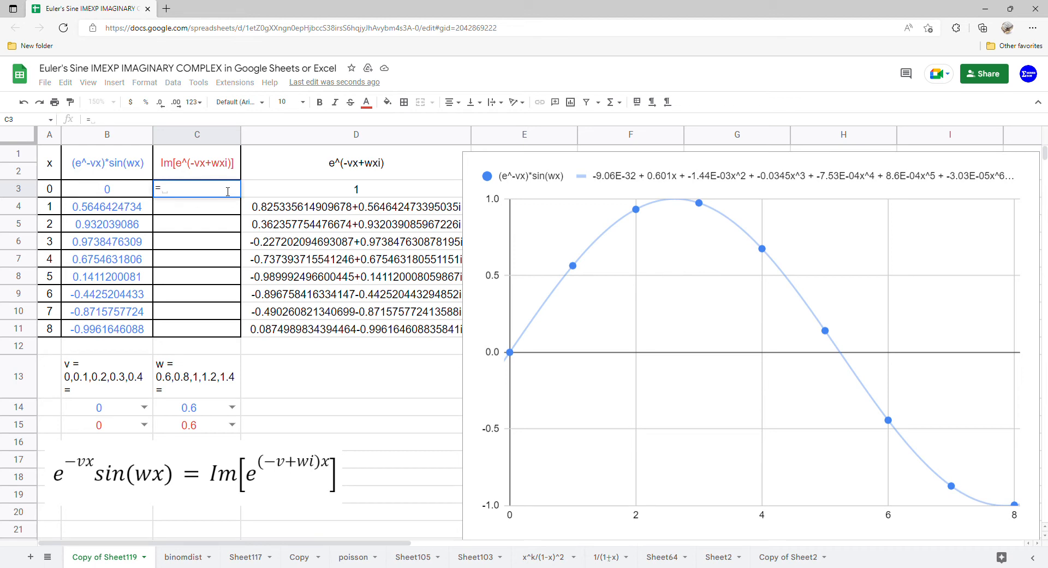
pyautogui.write('ARRAYFORMULA(')
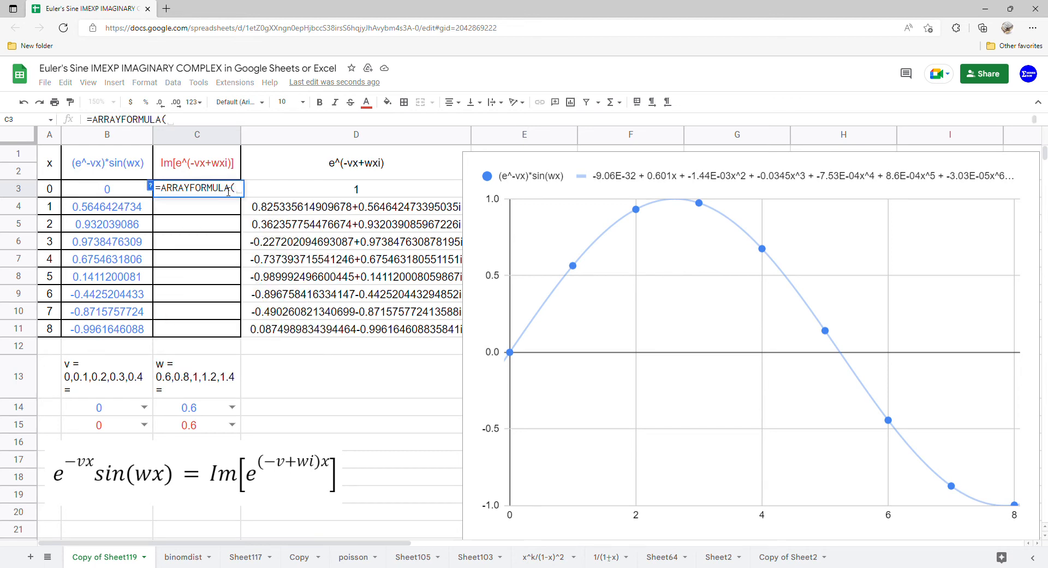
pyautogui.write('ima')
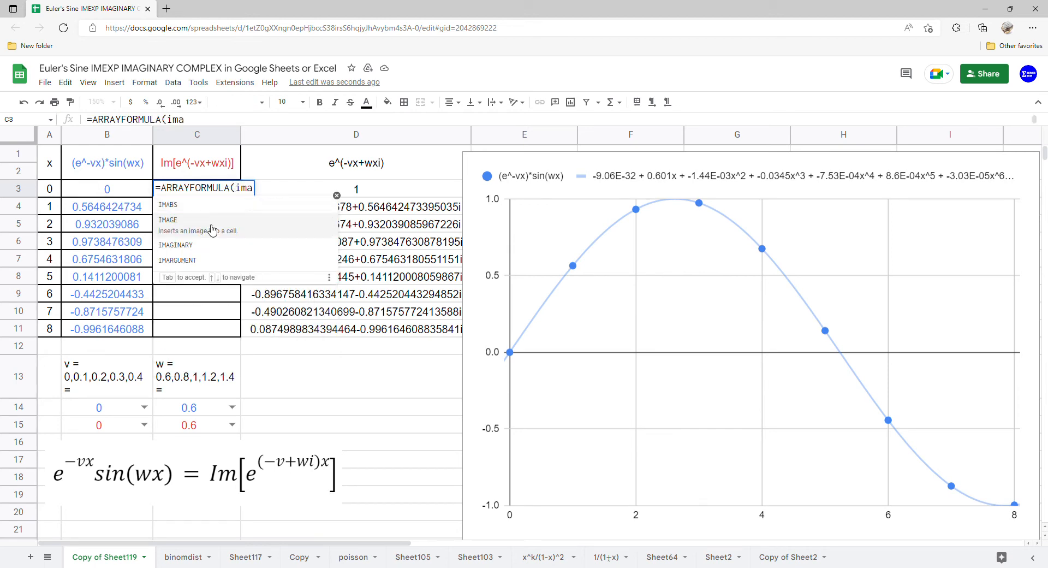
pyautogui.click(180, 245)
pyautogui.moveTo(355, 199); pyautogui.dragTo(349, 330)
pyautogui.press('Return')
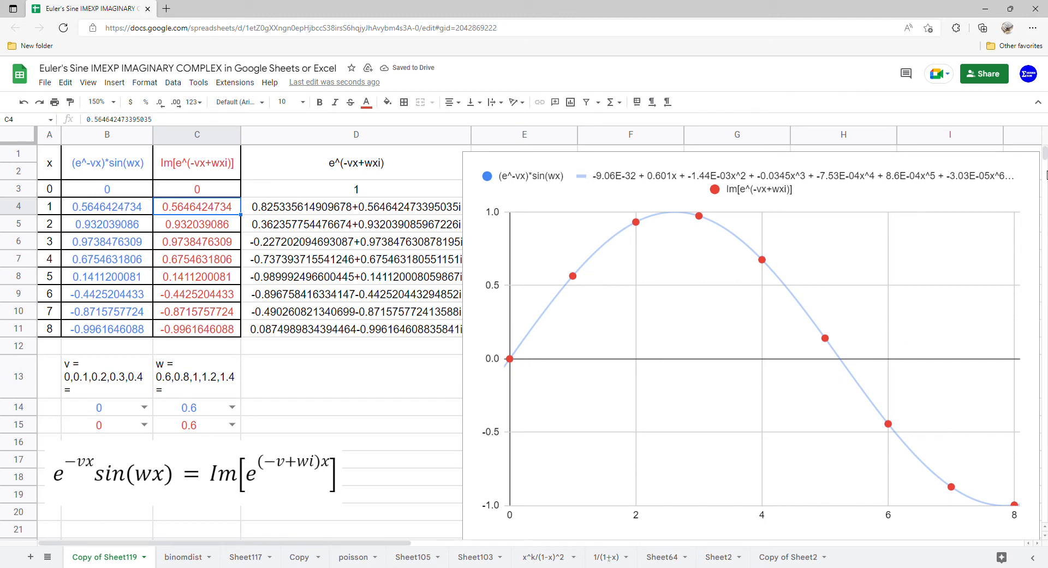
# Step: Open the scatter chart's series customization and enable a trendline for all series
pyautogui.click(1033, 168)
pyautogui.click(1033, 168)
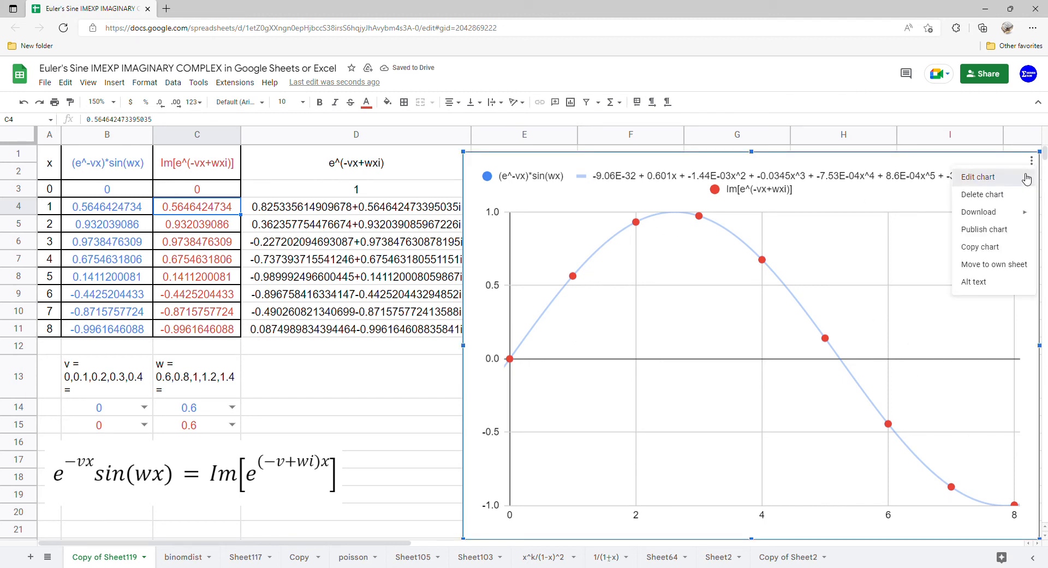
pyautogui.click(1002, 175)
pyautogui.click(1002, 137)
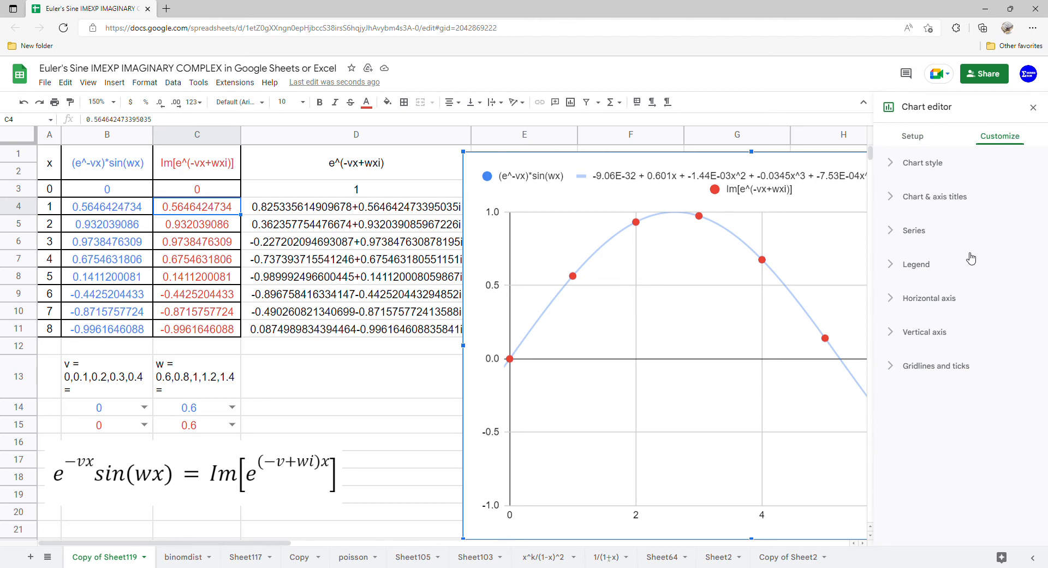
pyautogui.click(921, 230)
pyautogui.click(915, 486)
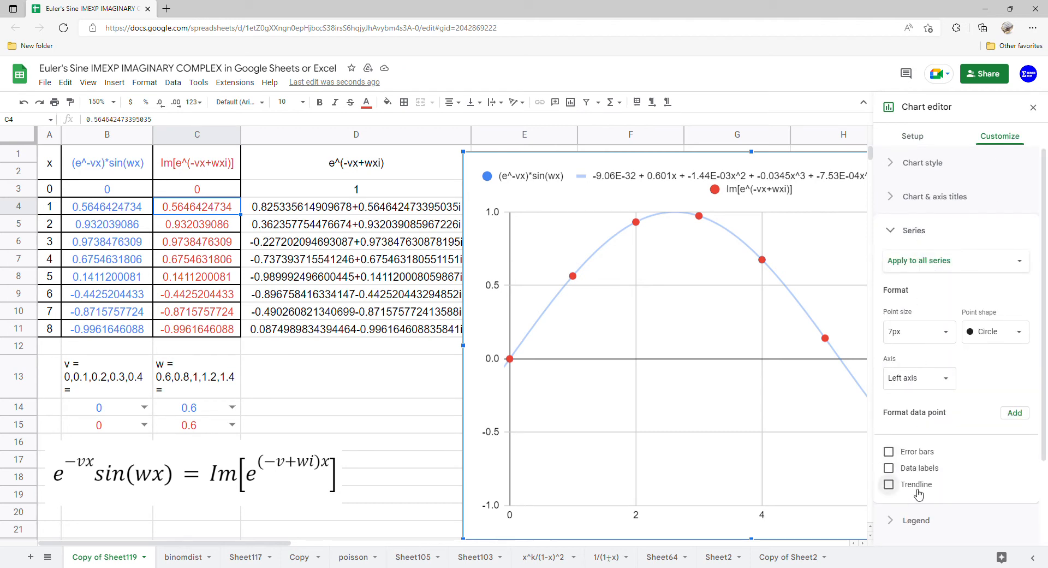
# Step: Change the trendline type for all series to Polynomial with degree 8
pyautogui.scroll(-2, 947, 428)
pyautogui.click(954, 404)
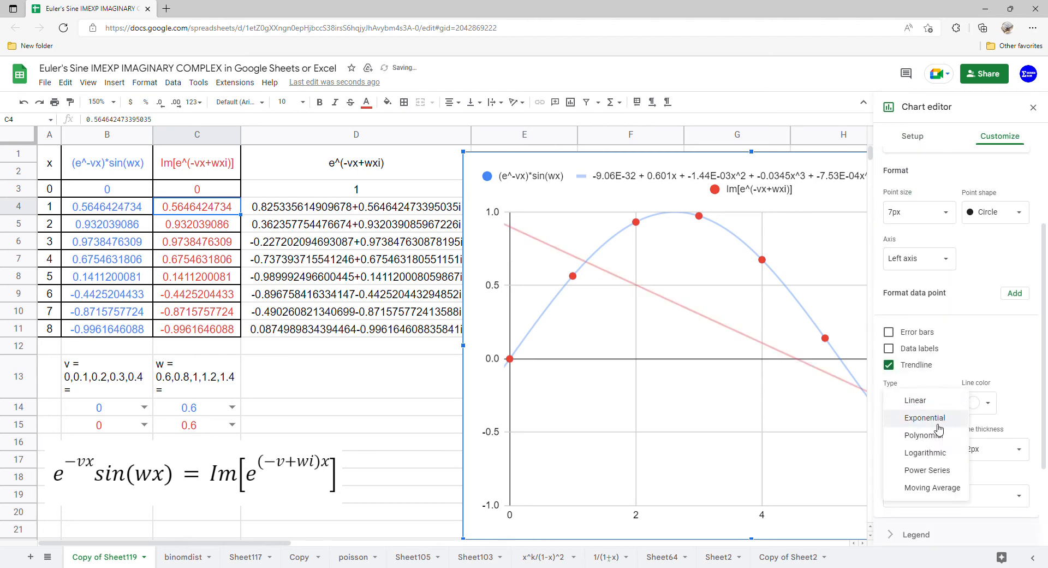
pyautogui.click(928, 435)
pyautogui.click(944, 450)
pyautogui.click(922, 431)
# Step: Label the trendlines with Use Equation and close the chart editor
pyautogui.scroll(-2, 949, 485)
pyautogui.click(970, 431)
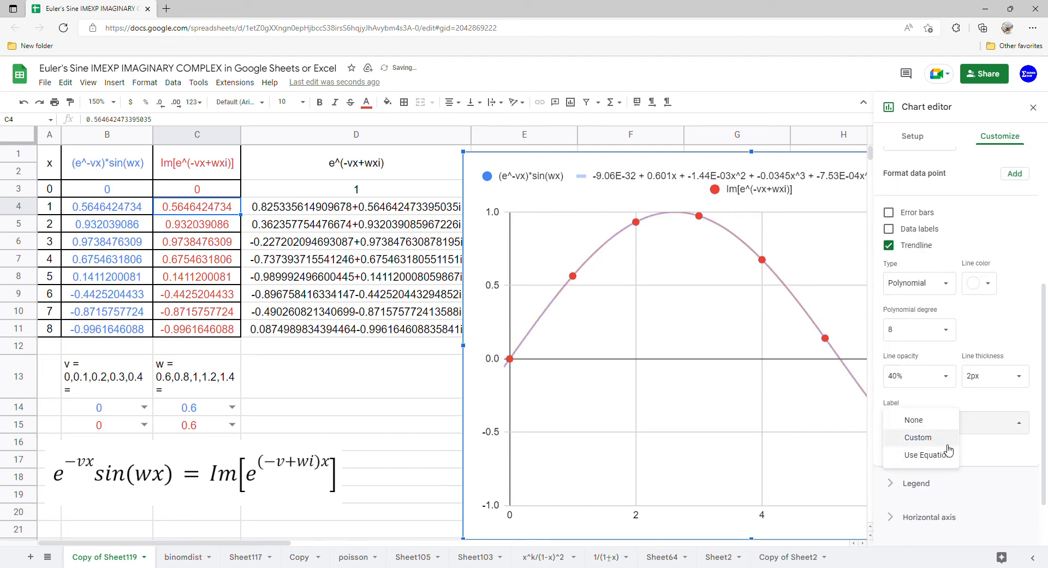
pyautogui.click(916, 453)
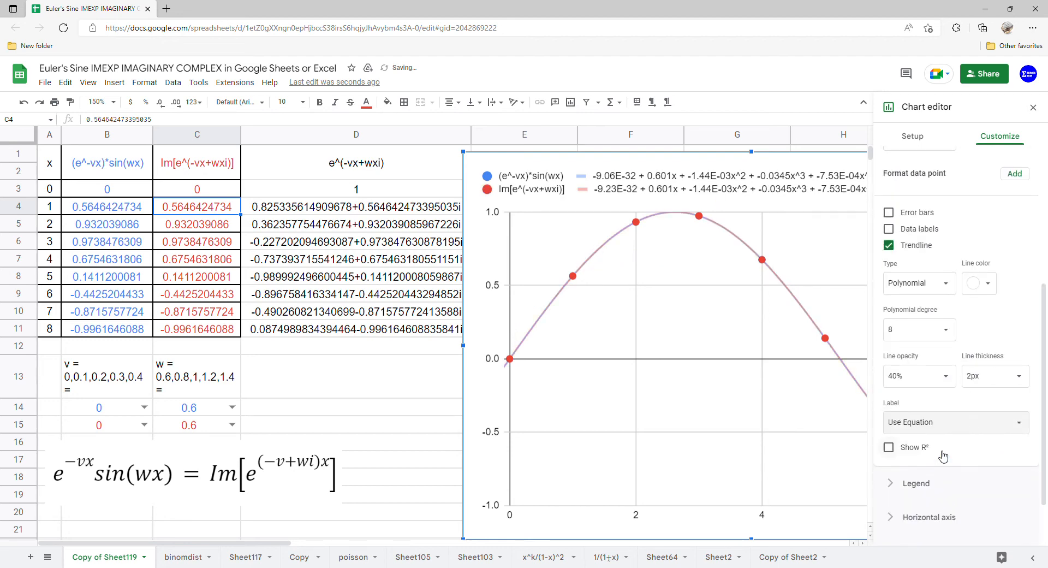
pyautogui.click(1033, 107)
# Step: Reposition the chart to start over column D and widen it until the full trendline equations fit in the legend
pyautogui.moveTo(953, 227); pyautogui.dragTo(831, 221)
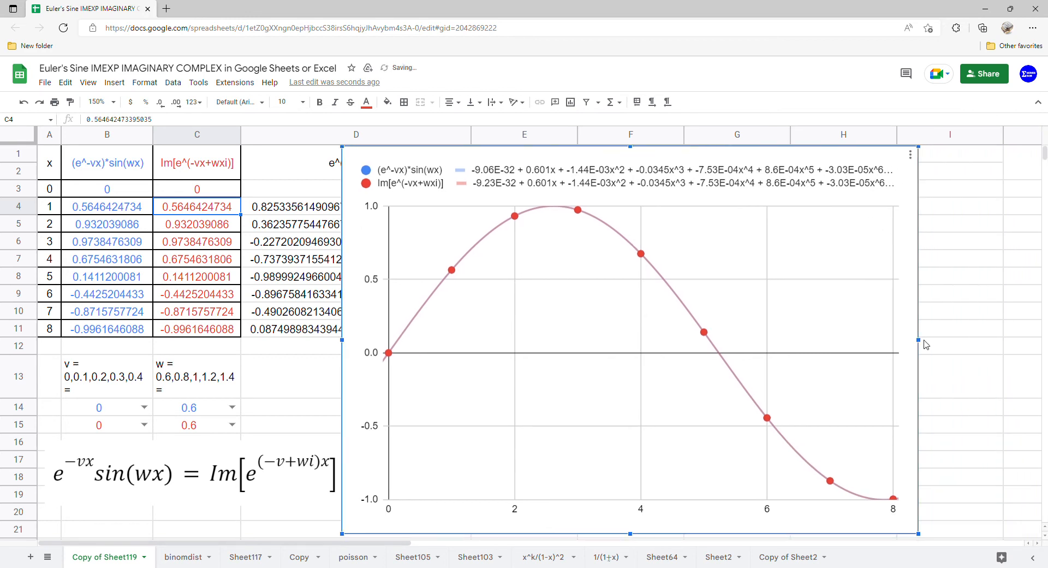
pyautogui.moveTo(926, 342); pyautogui.dragTo(1042, 342)
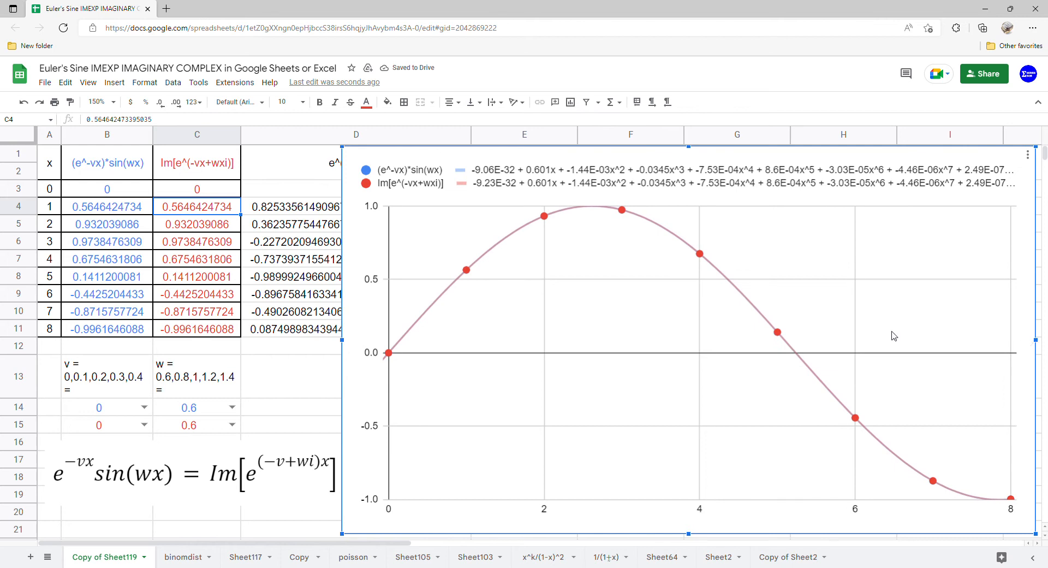
pyautogui.moveTo(1035, 358); pyautogui.dragTo(1042, 343)
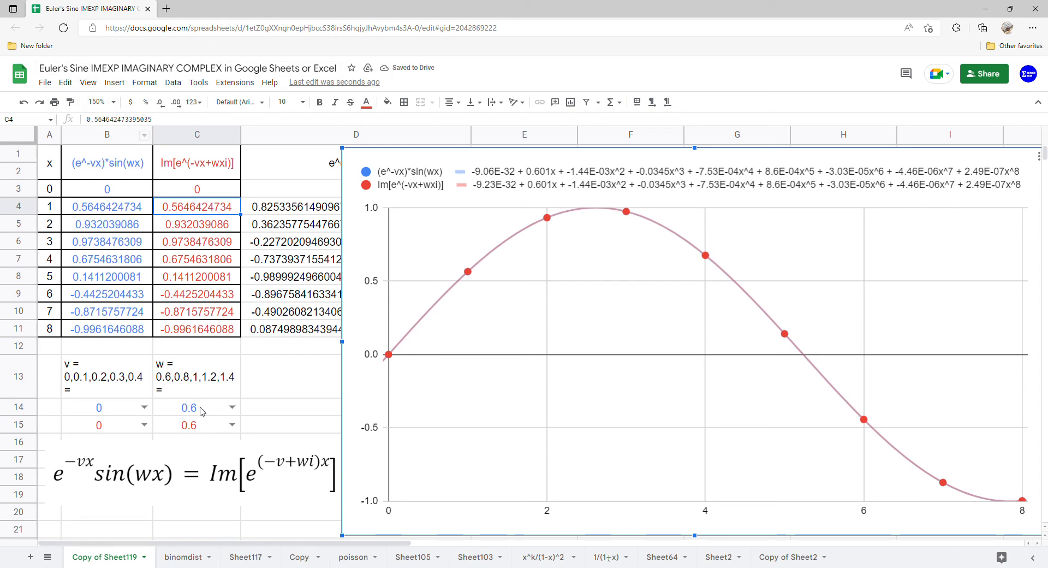
# Step: Set w to 0.8 for both functions, in C14 and C15
pyautogui.click(233, 408)
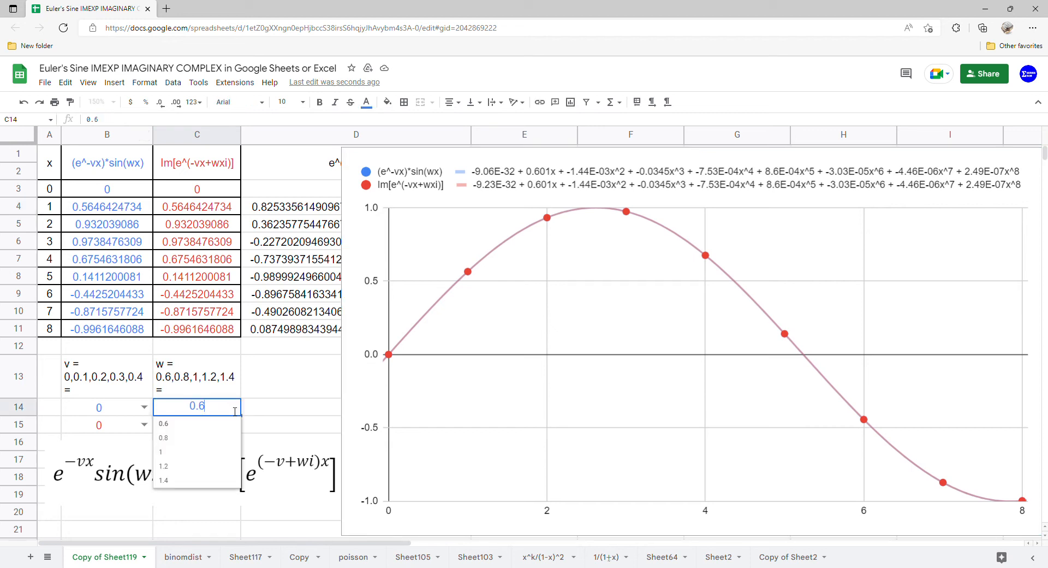
pyautogui.click(210, 438)
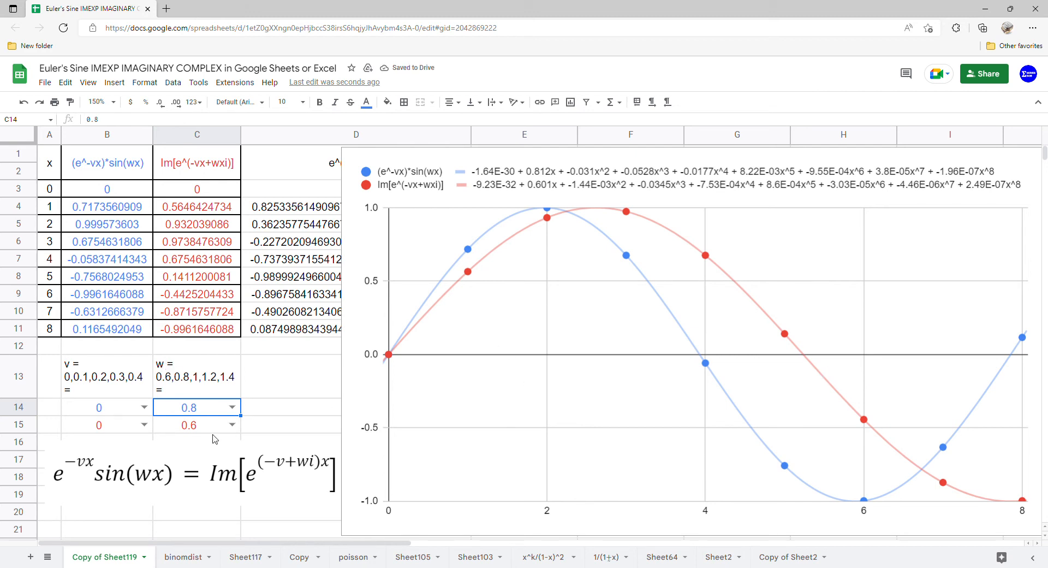
pyautogui.click(232, 424)
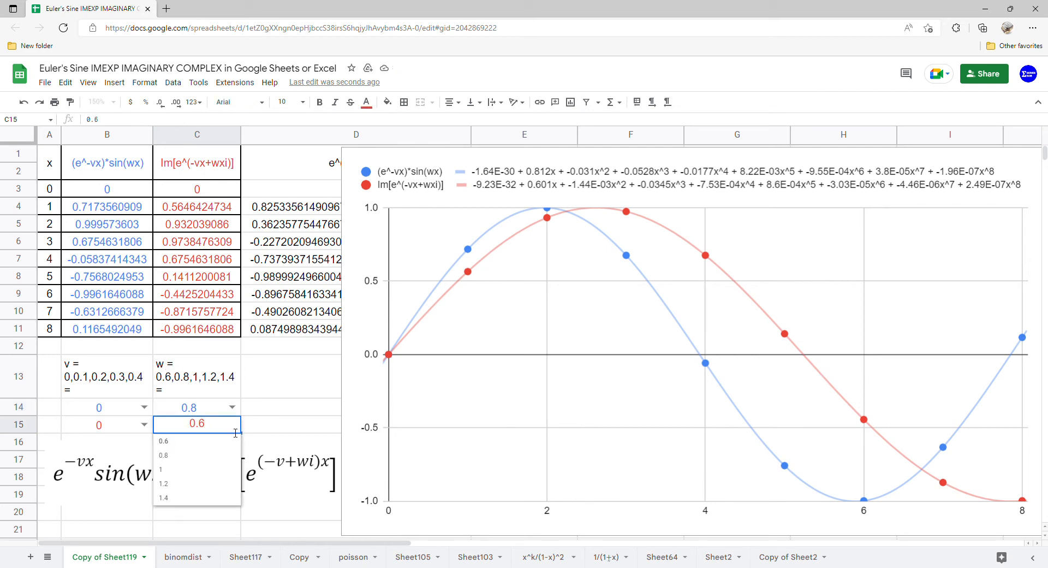
pyautogui.click(218, 461)
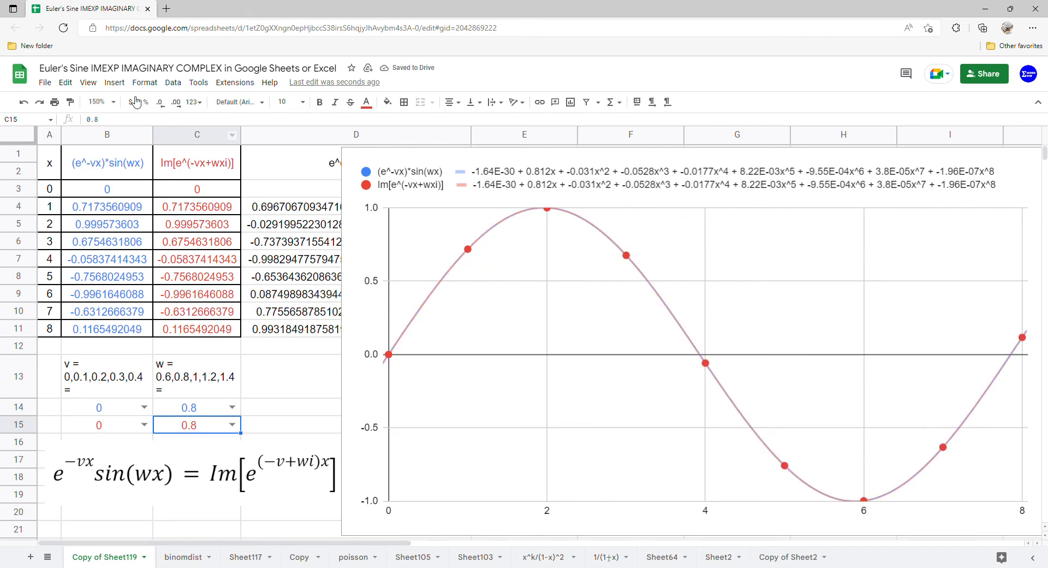
# Step: Set w to 1 in C14 and C15 to compare both curves at that frequency
pyautogui.click(232, 407)
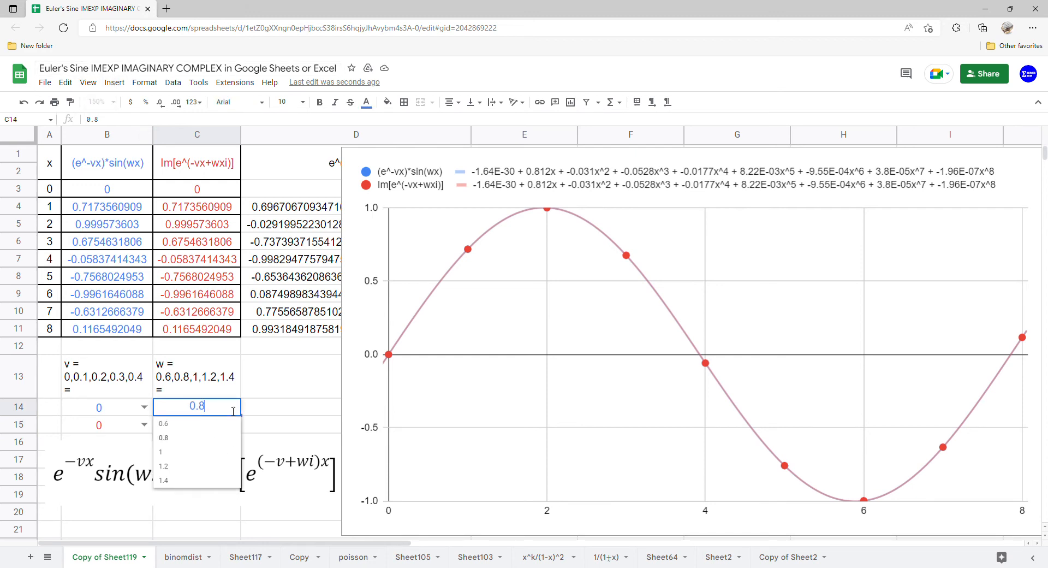
pyautogui.click(206, 453)
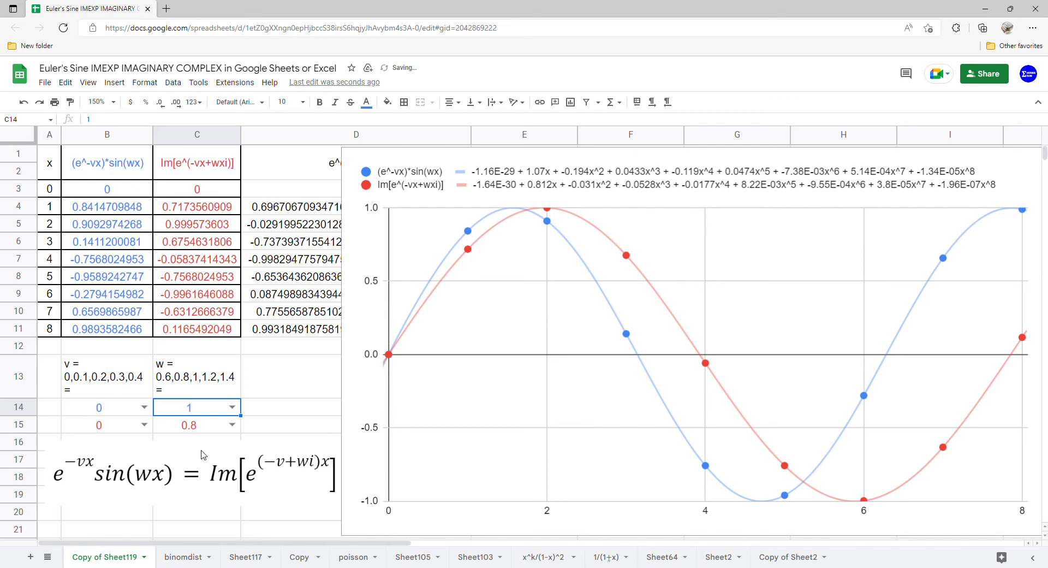
pyautogui.click(231, 428)
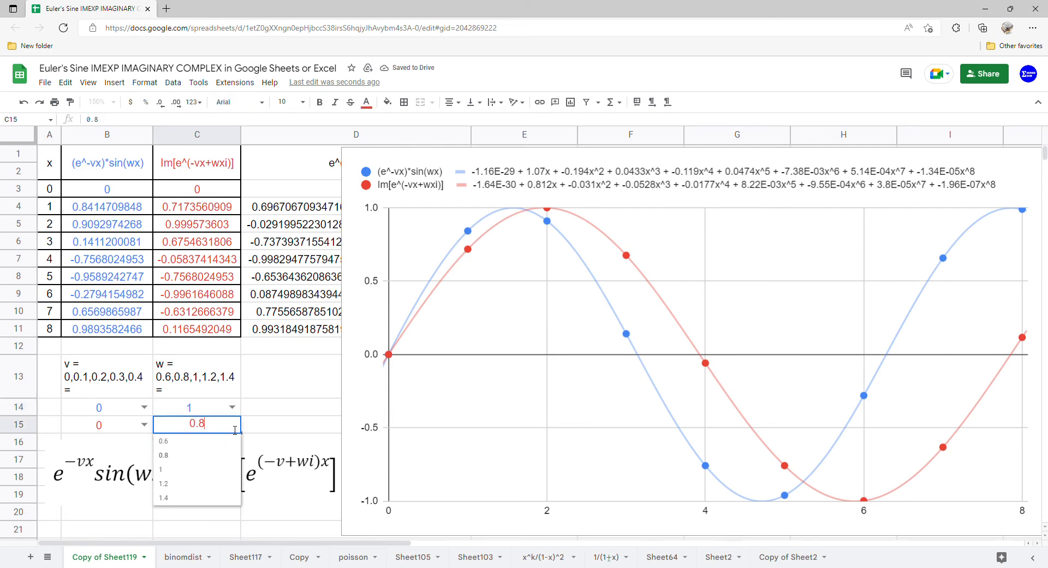
pyautogui.click(196, 472)
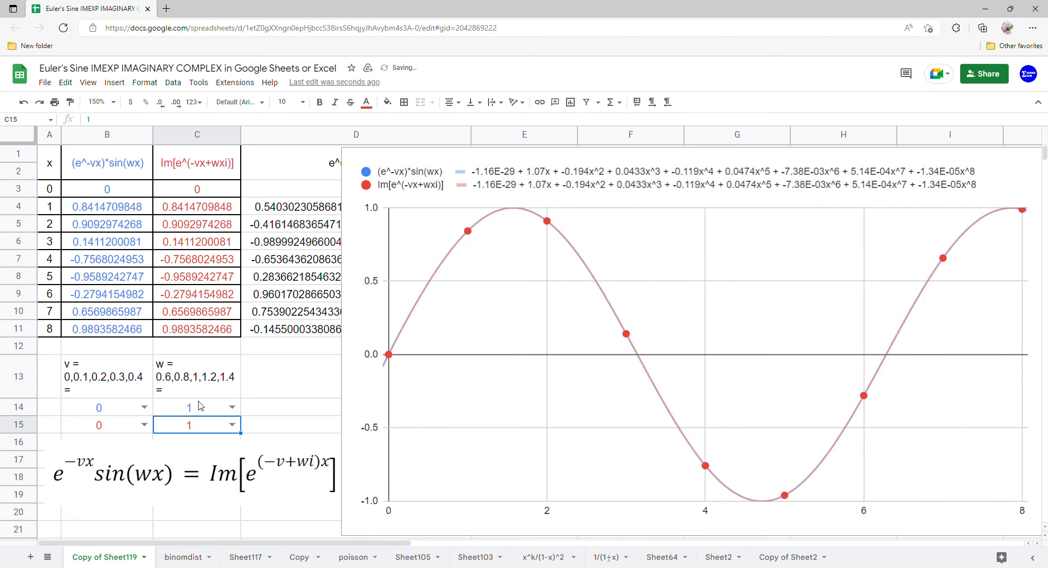
# Step: Set w to 1.2 for both functions, in C14 and C15
pyautogui.click(231, 407)
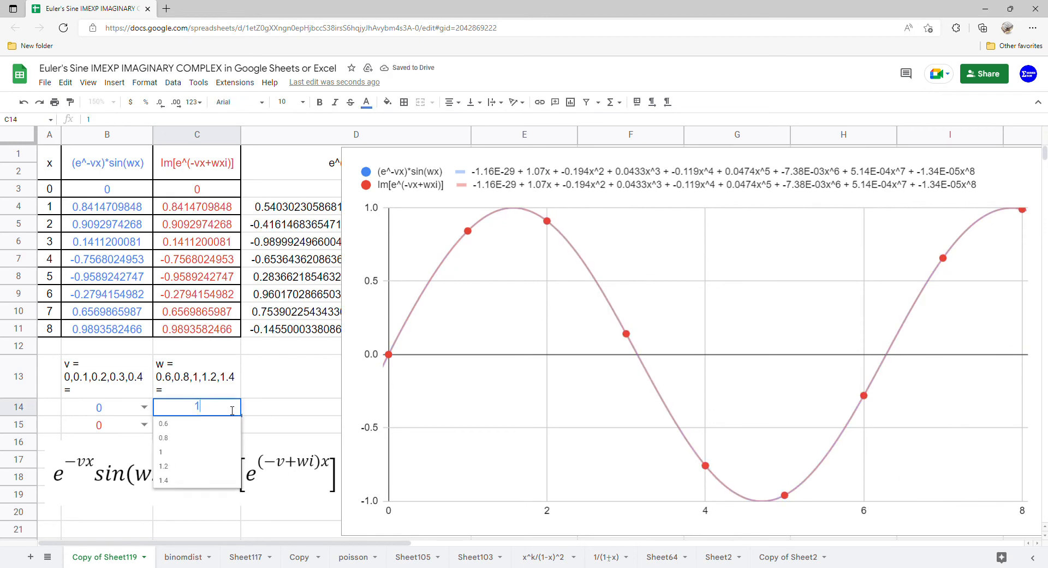
pyautogui.click(203, 467)
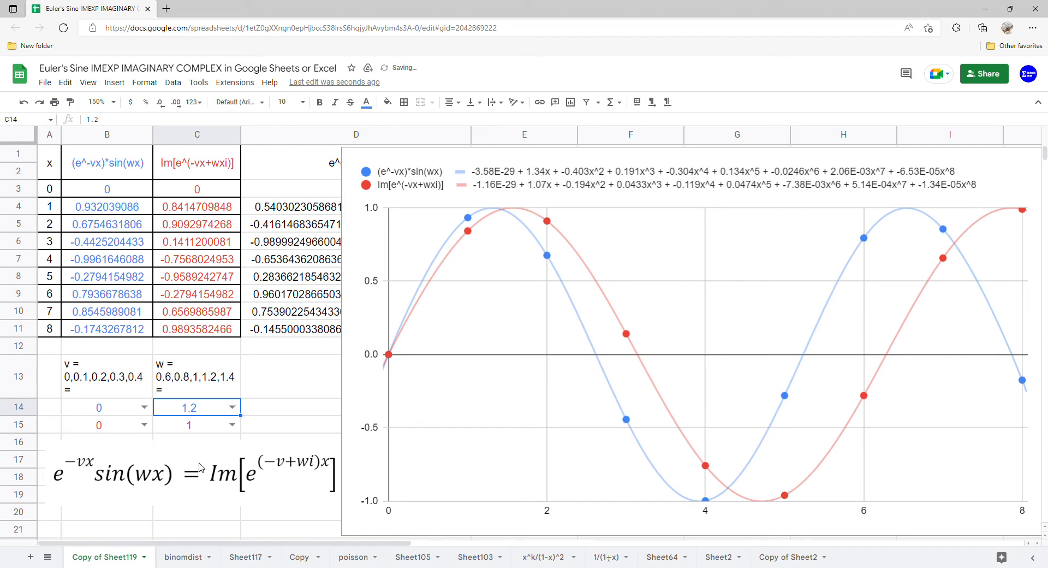
pyautogui.click(232, 424)
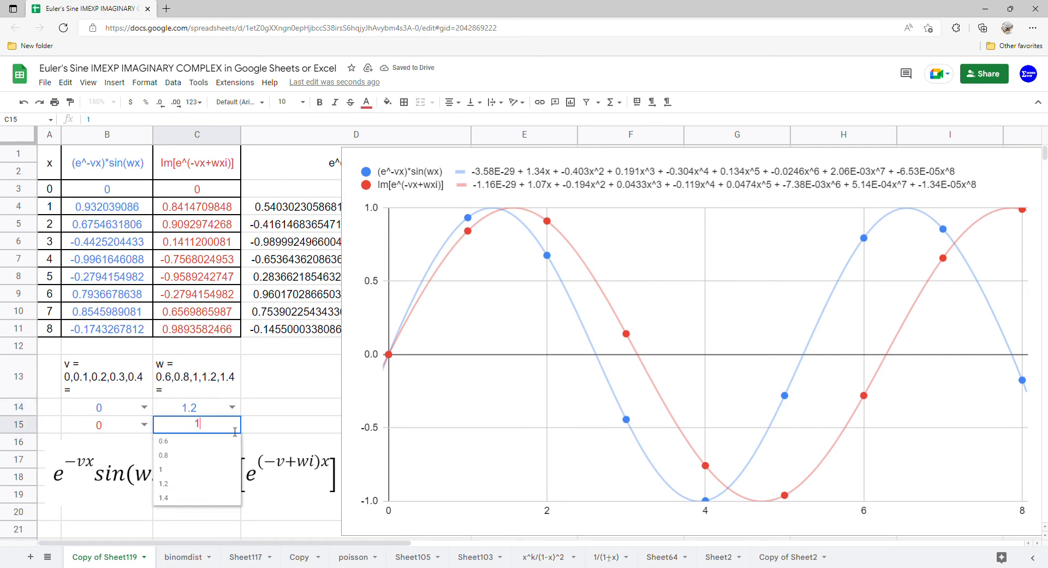
pyautogui.click(197, 490)
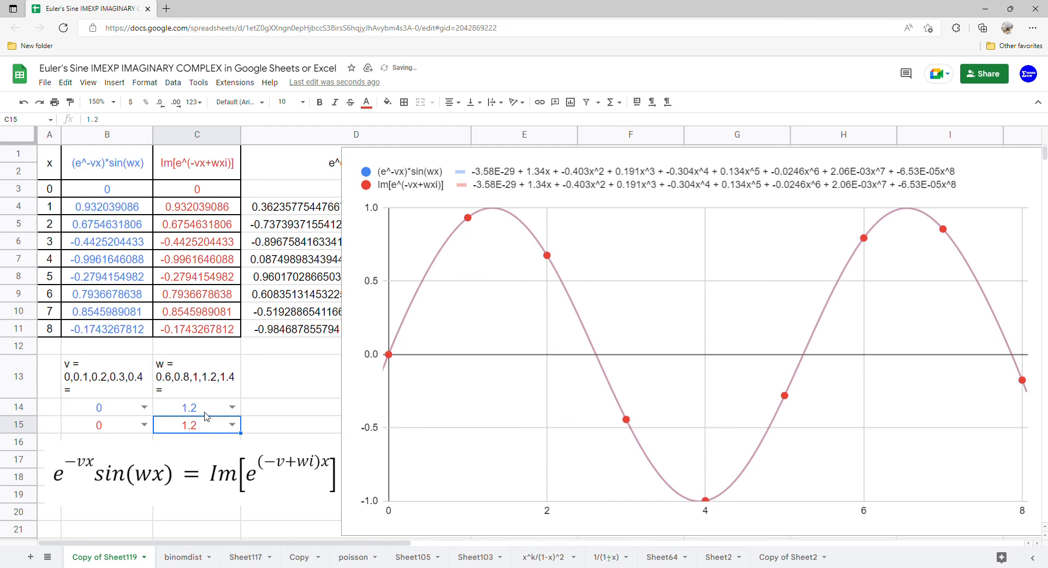
# Step: Set w to 1.4 for both functions, in C14 and C15
pyautogui.click(232, 407)
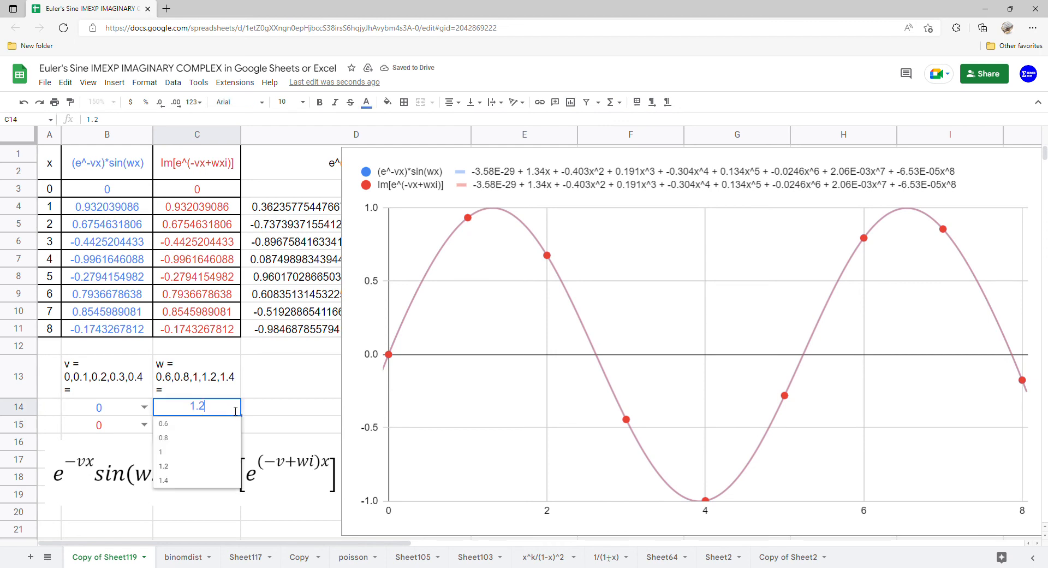
pyautogui.click(208, 478)
pyautogui.click(232, 424)
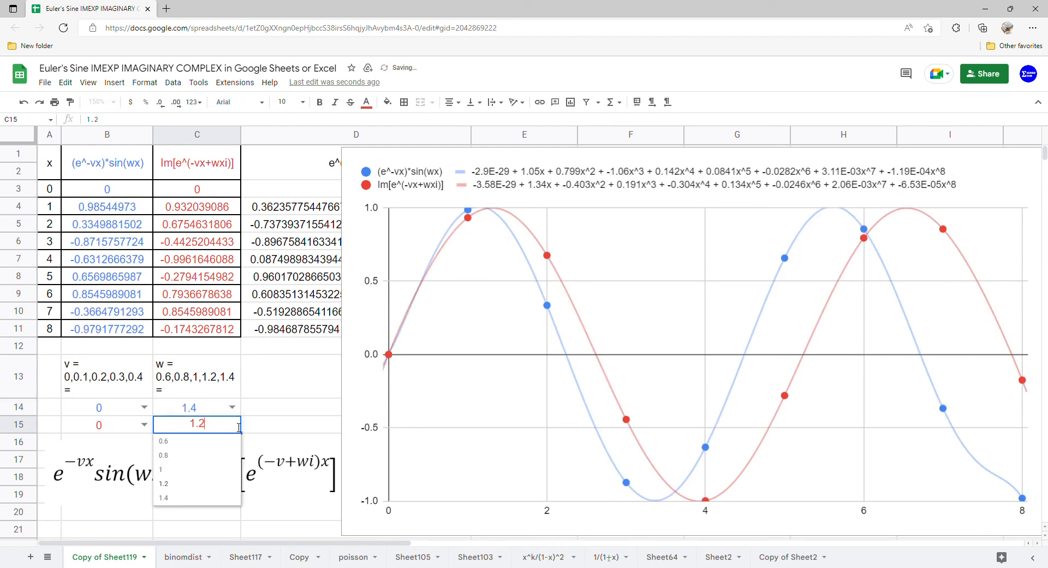
pyautogui.click(198, 501)
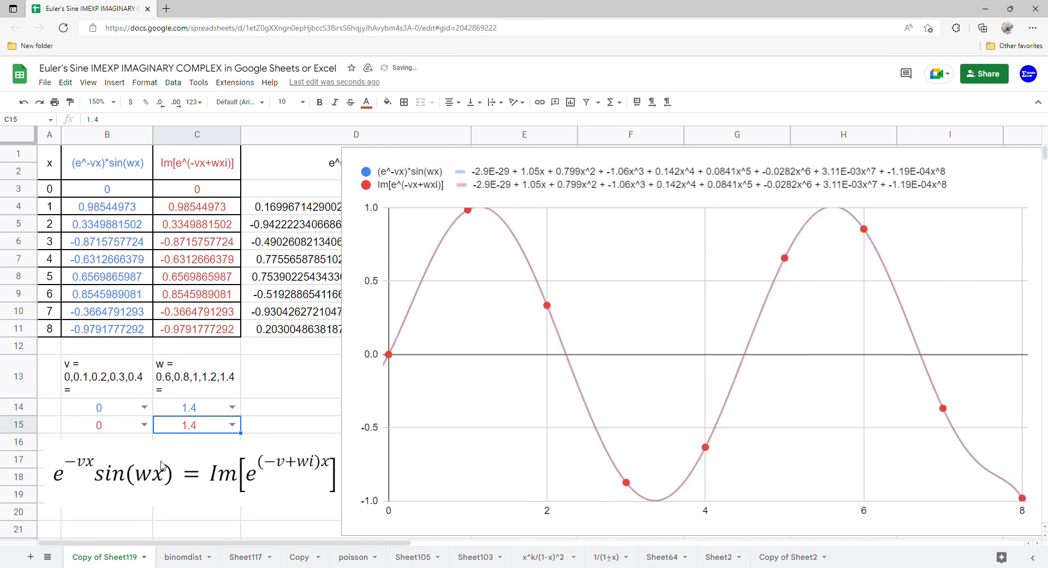
# Step: Set v to 0.1 for both functions, in B14 and B15
pyautogui.click(145, 408)
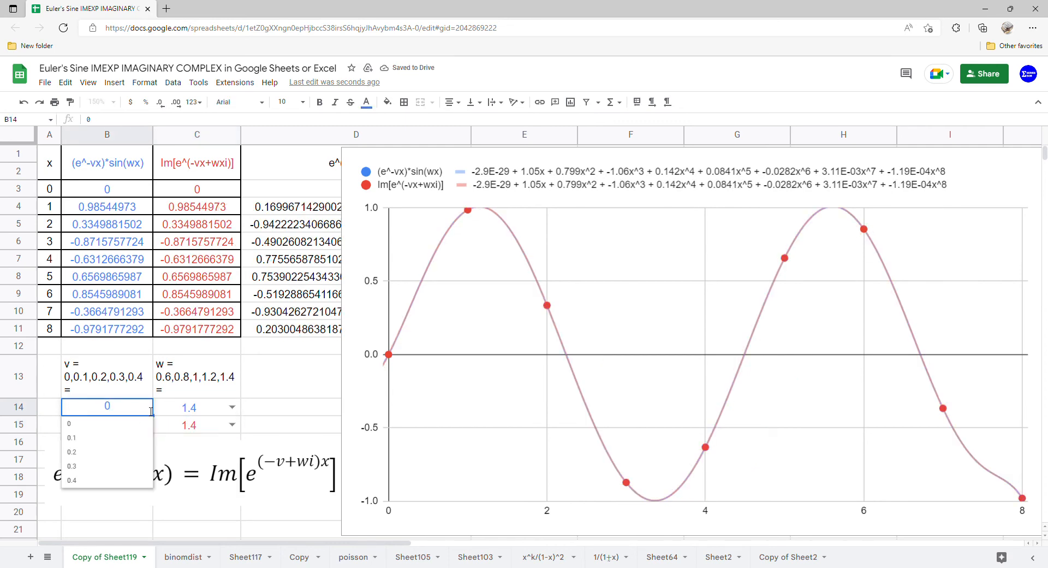
pyautogui.click(125, 436)
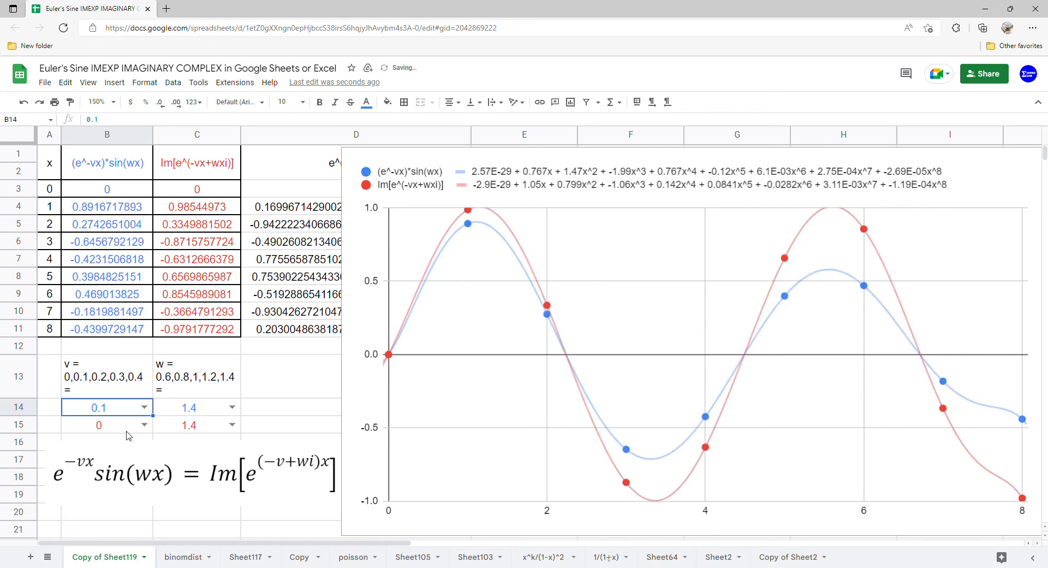
pyautogui.click(147, 430)
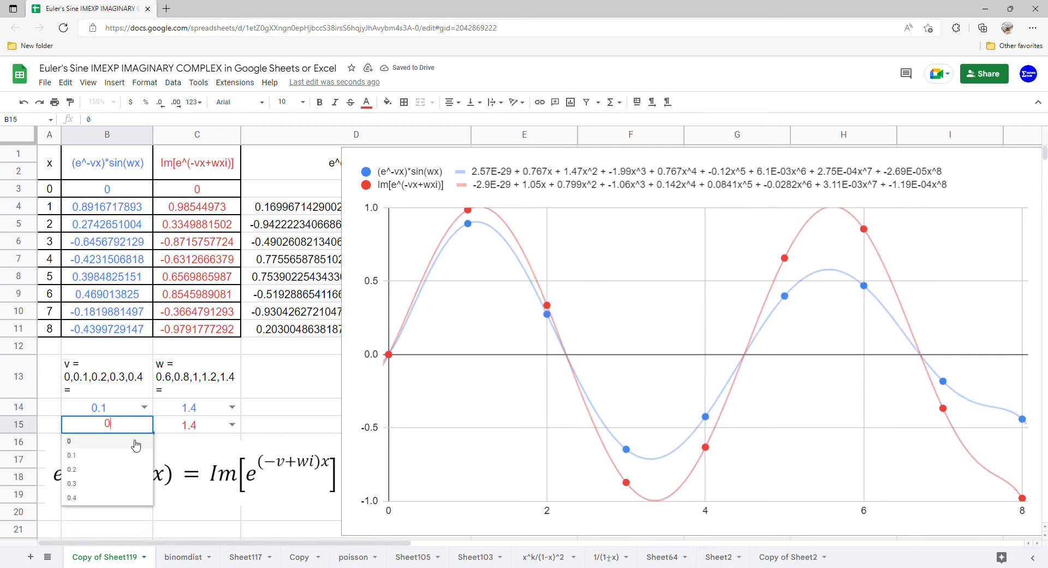
pyautogui.click(118, 458)
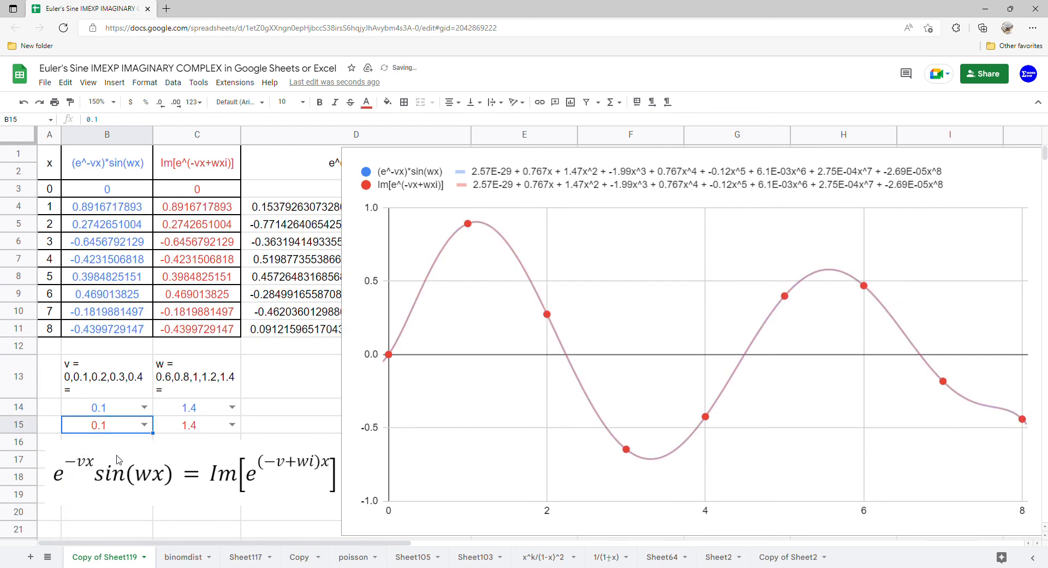
# Step: With v at 0.1, set w to 1.2 in C14 and C15
pyautogui.click(231, 407)
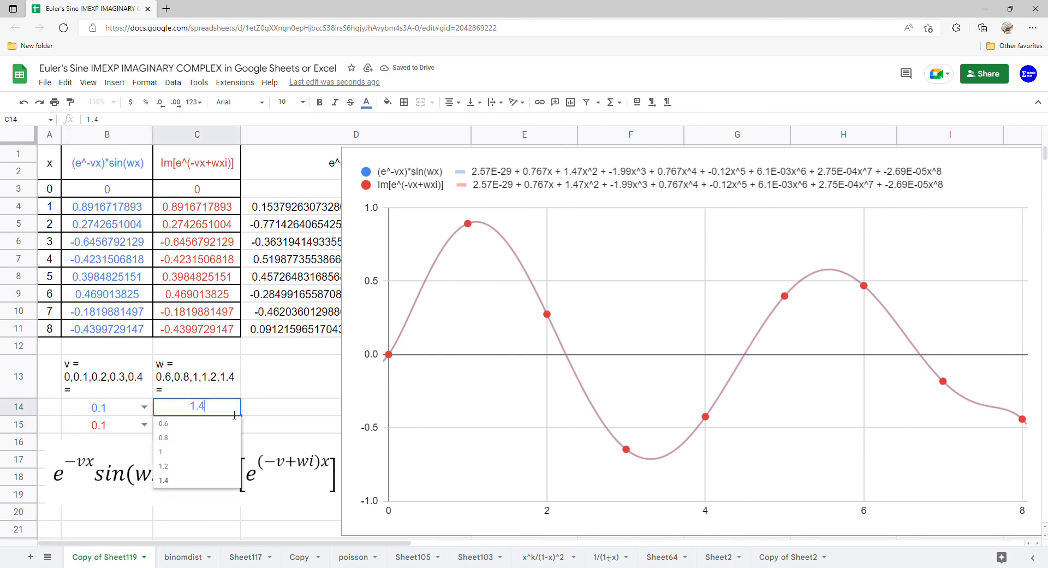
pyautogui.click(203, 467)
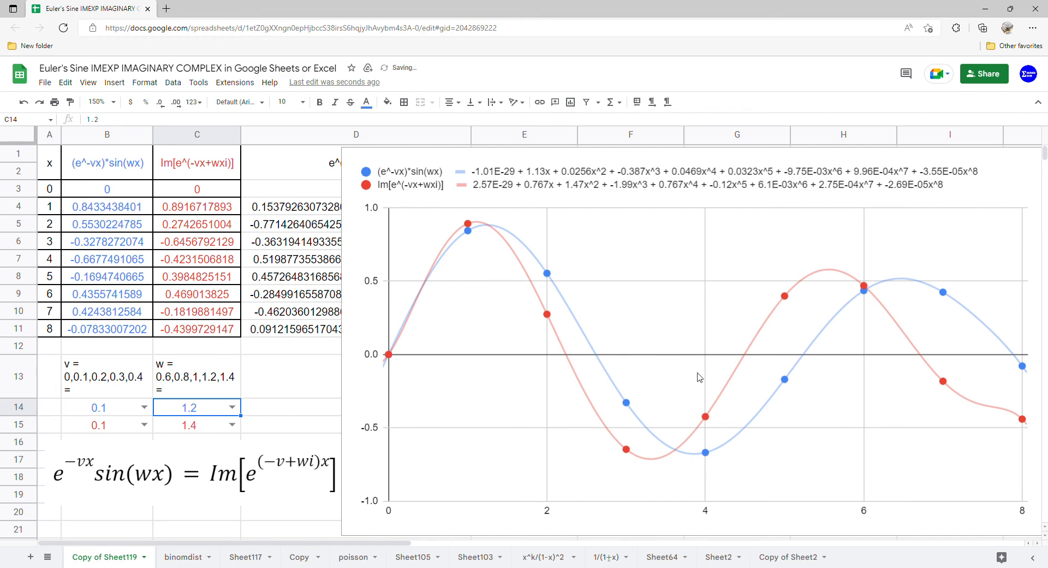
pyautogui.click(232, 425)
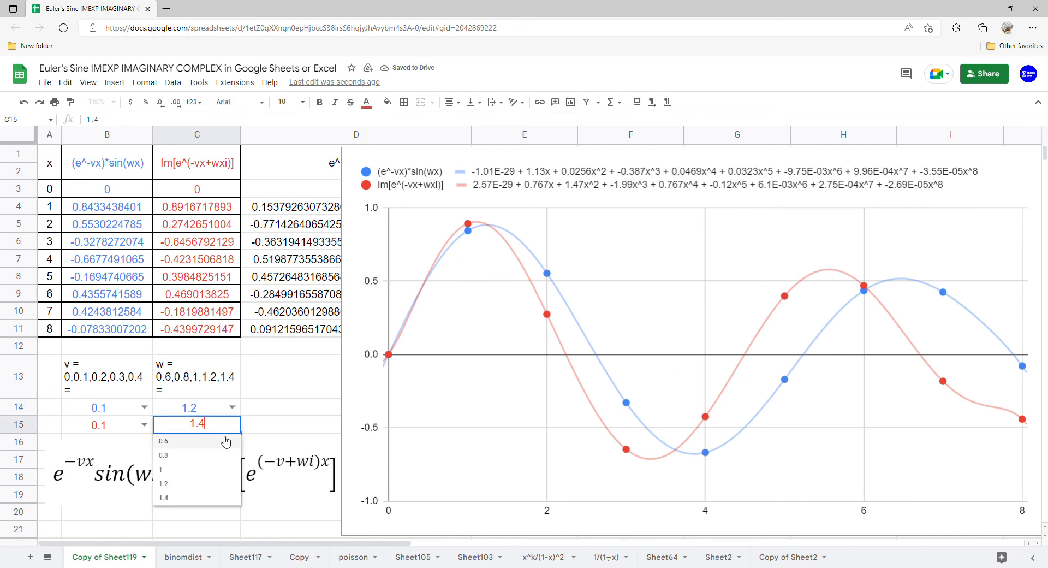
pyautogui.click(206, 483)
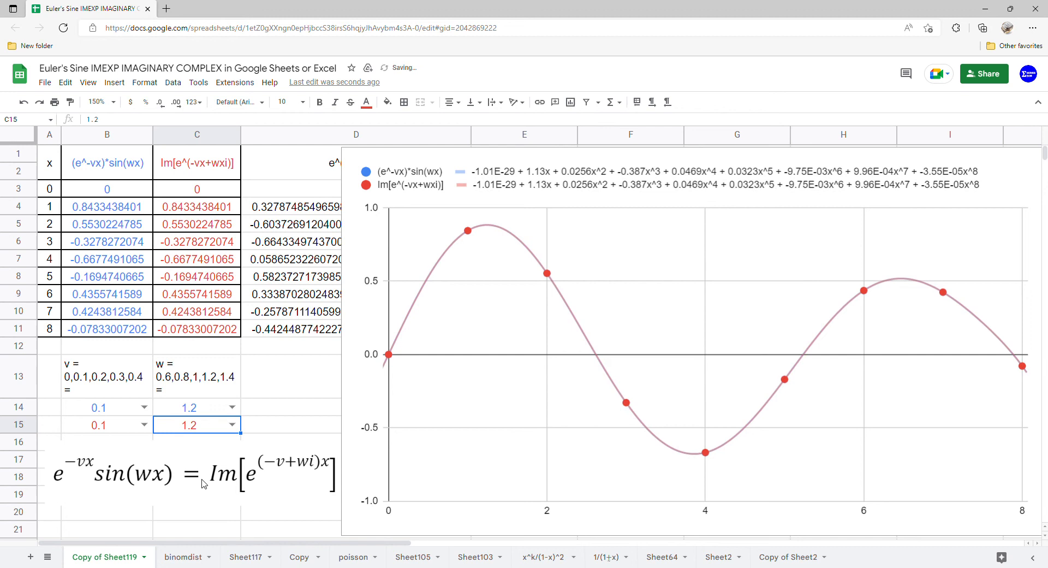
# Step: With v at 0.1, set w to 1 in C14 and C15
pyautogui.click(232, 407)
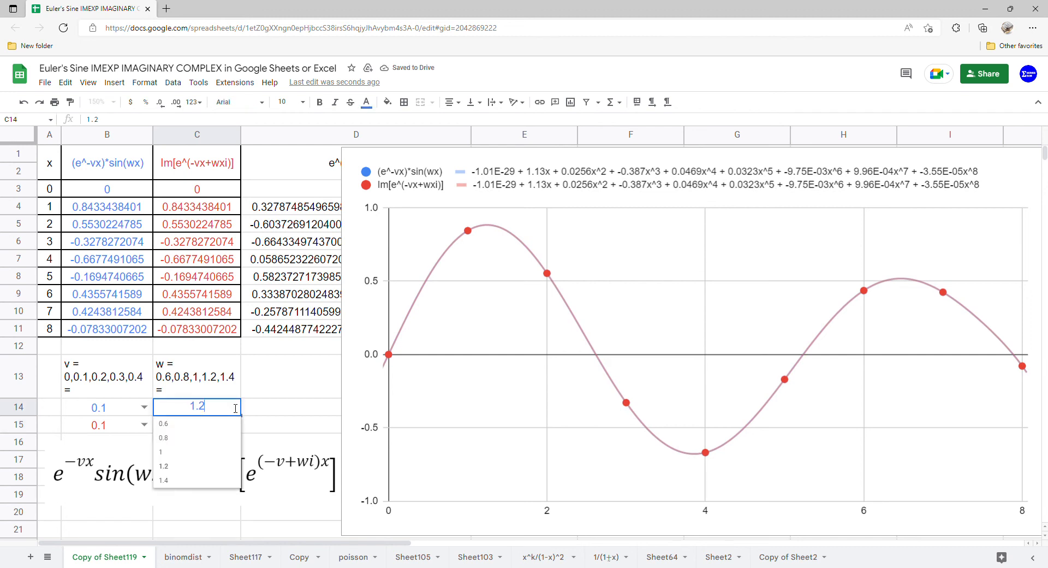
pyautogui.click(210, 462)
pyautogui.click(232, 424)
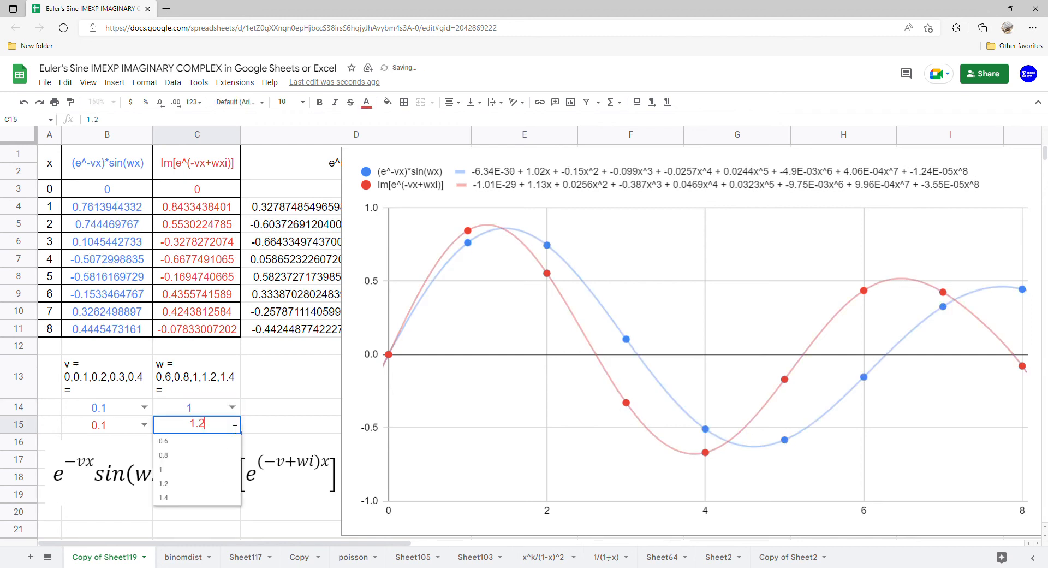
pyautogui.click(207, 470)
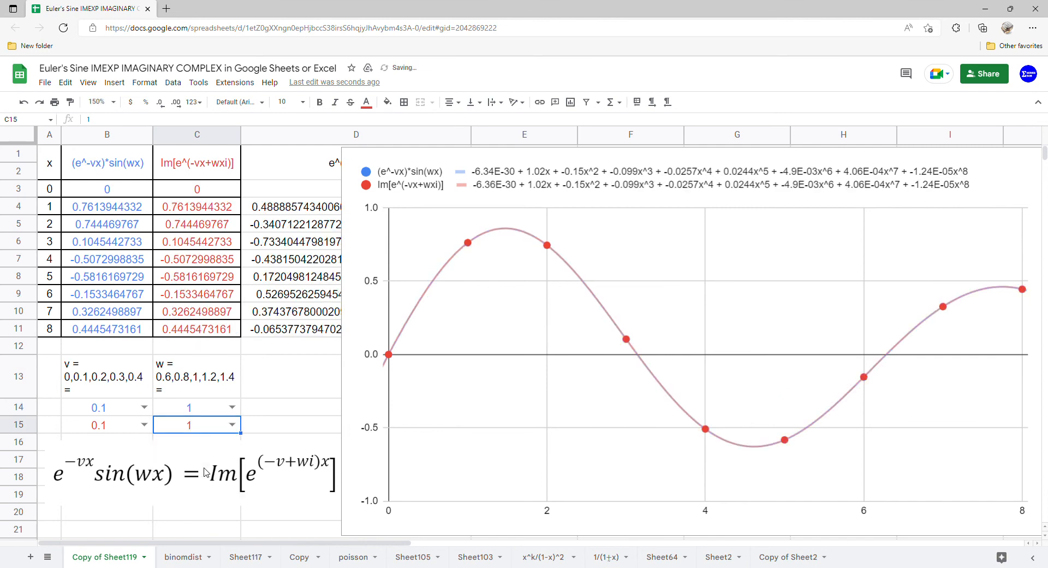
# Step: With v at 0.1, set w to 0.8 for both functions, in C14 and C15
pyautogui.click(232, 407)
pyautogui.click(217, 440)
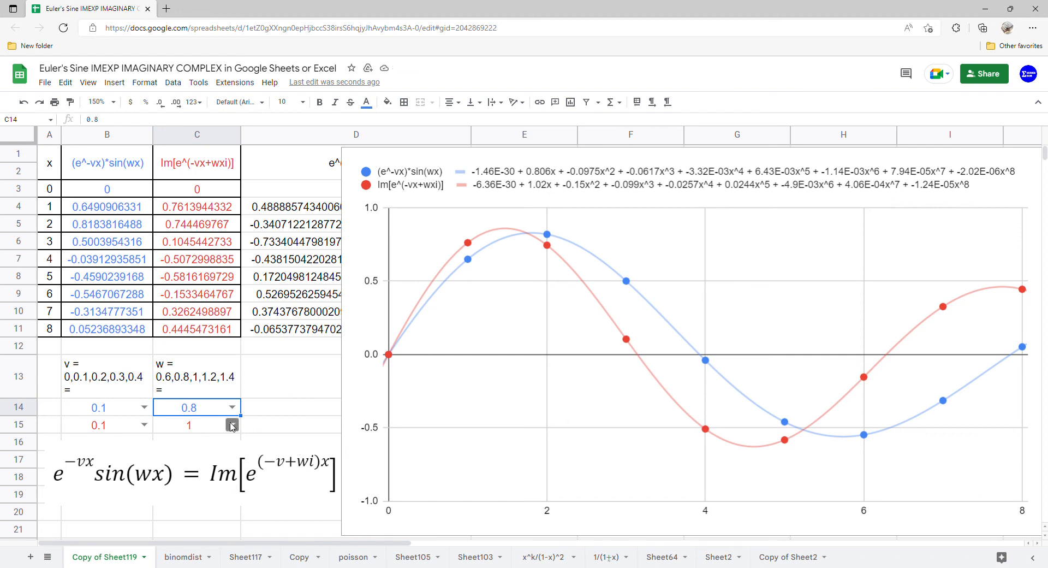
pyautogui.click(231, 424)
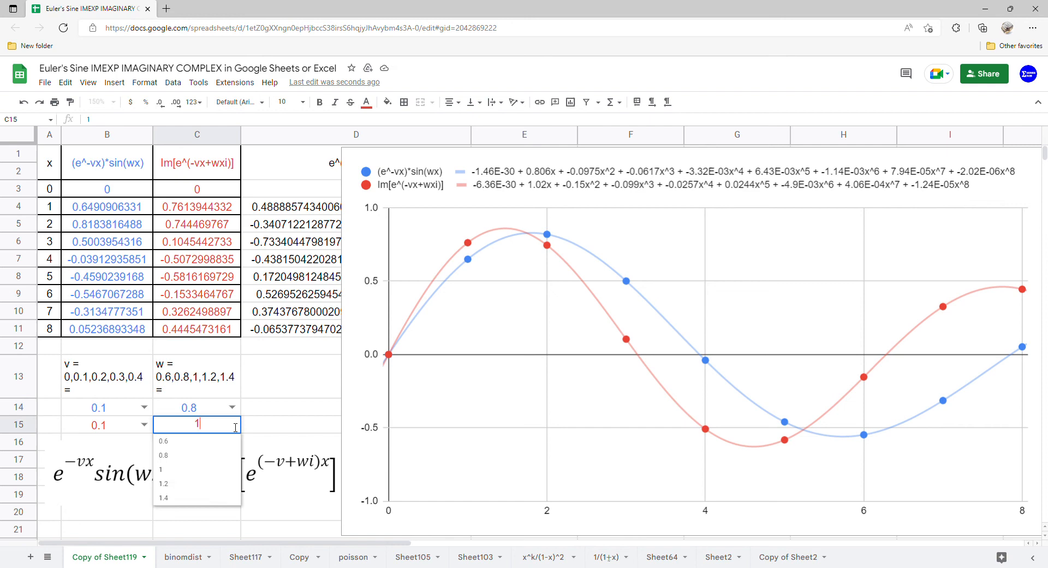
pyautogui.click(211, 463)
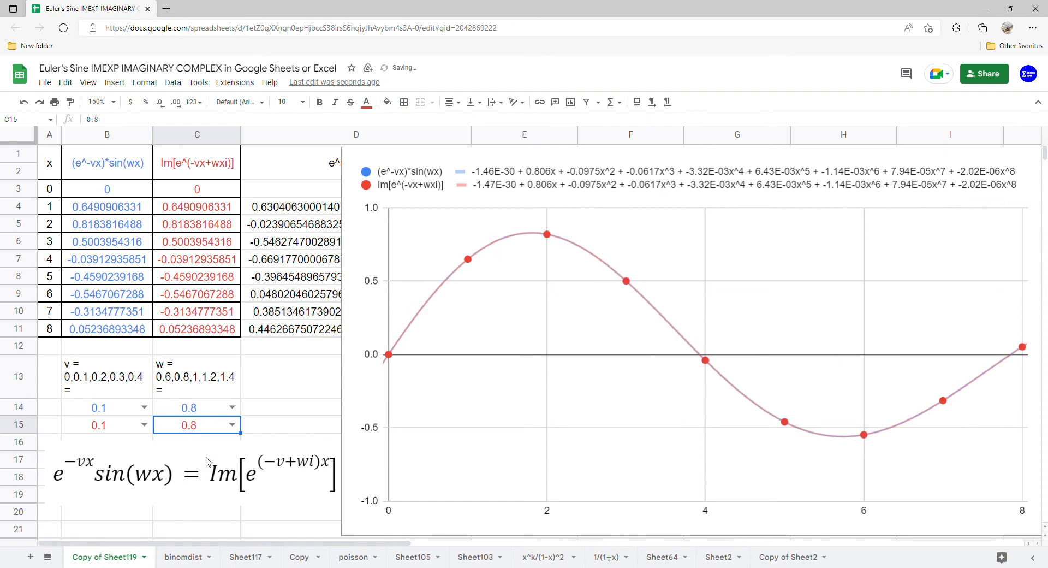
# Step: With v at 0.1, set w to 0.6 for both functions, in C14 and C15
pyautogui.click(235, 409)
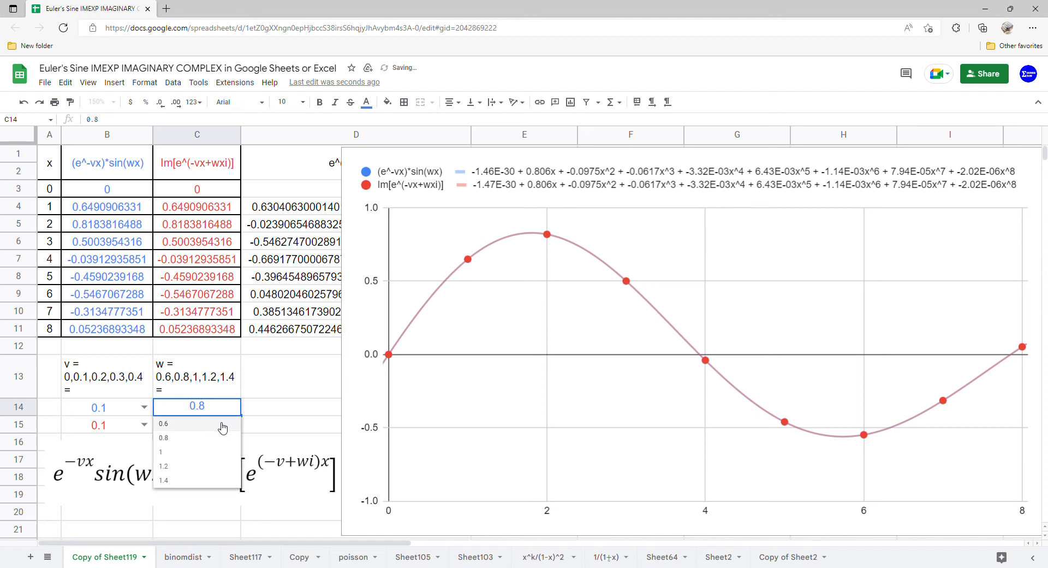
pyautogui.click(222, 425)
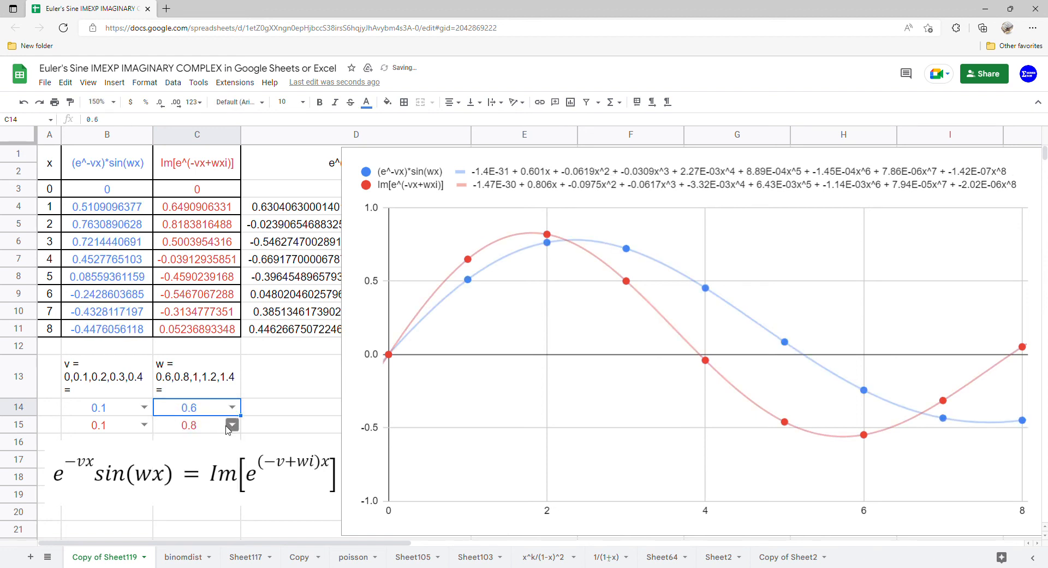
pyautogui.click(231, 425)
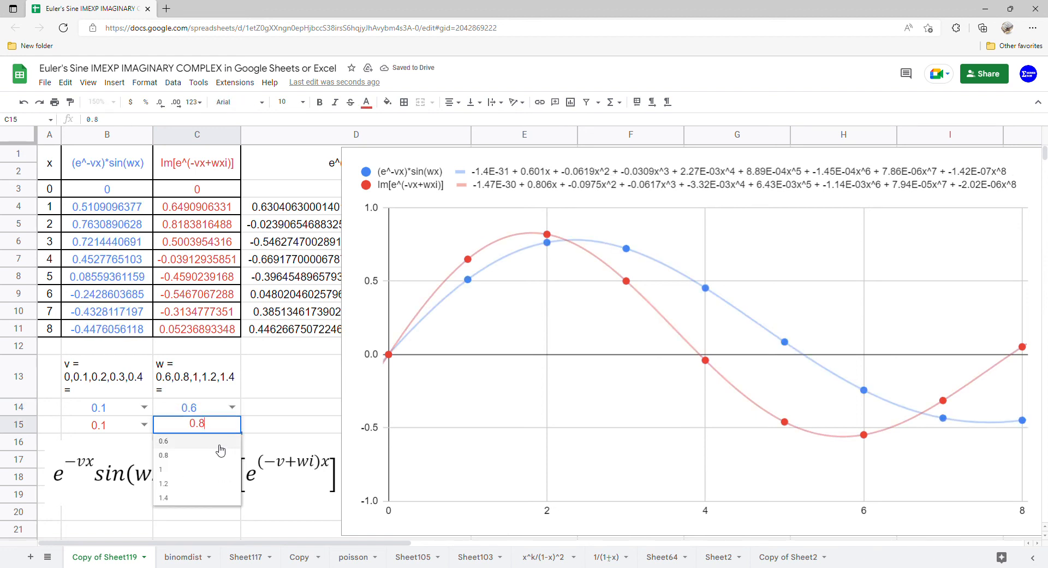
pyautogui.click(220, 441)
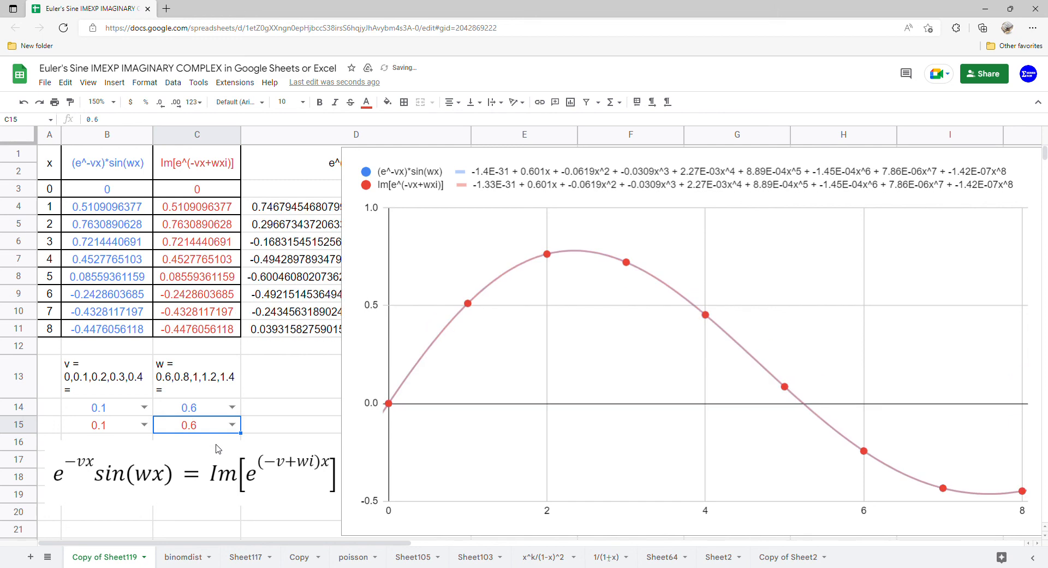
# Step: Set v to 0.2 for both functions, in B14 and B15
pyautogui.click(145, 407)
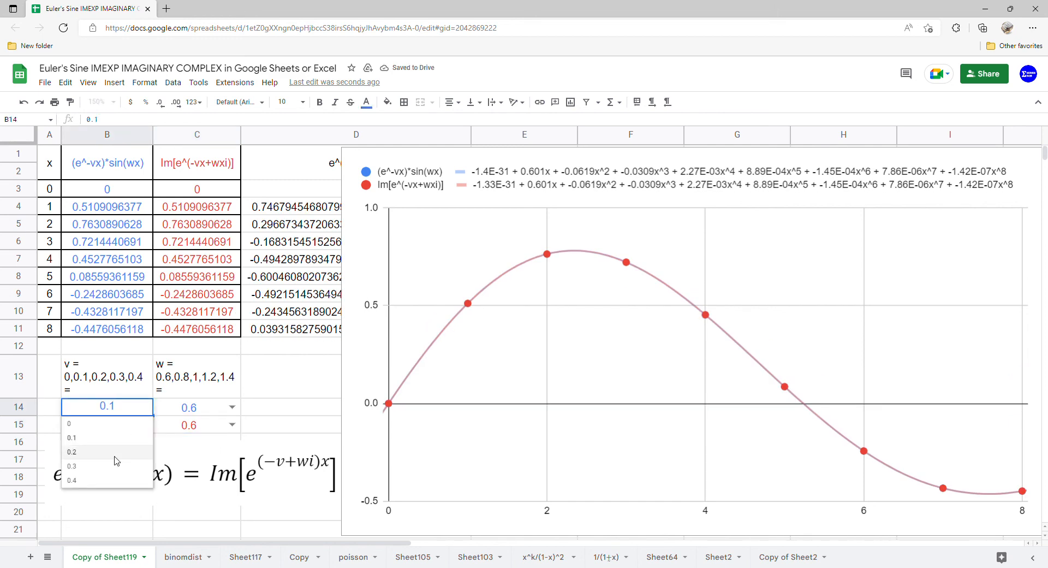
pyautogui.click(119, 452)
pyautogui.click(144, 424)
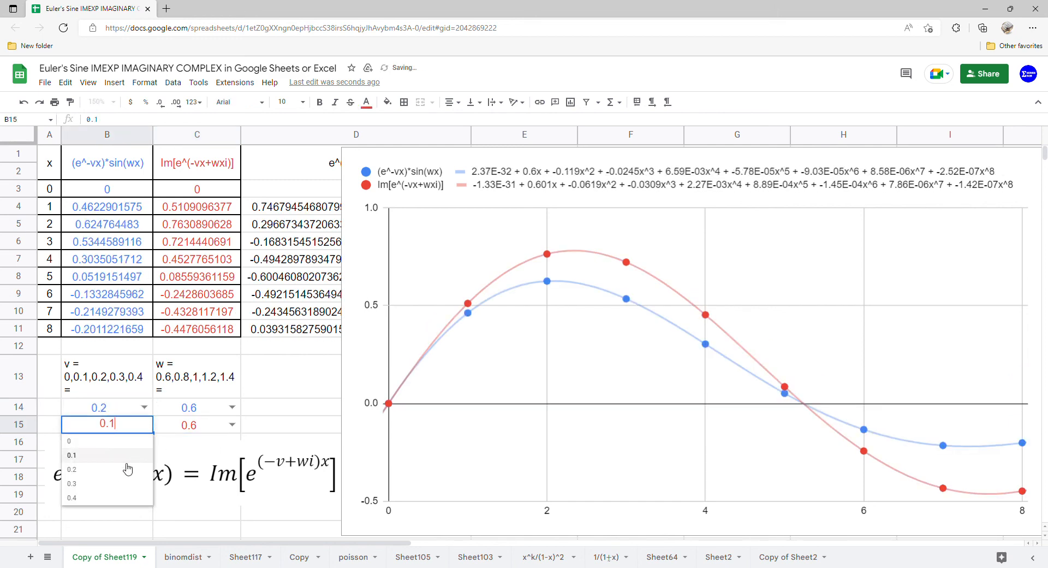
pyautogui.click(128, 469)
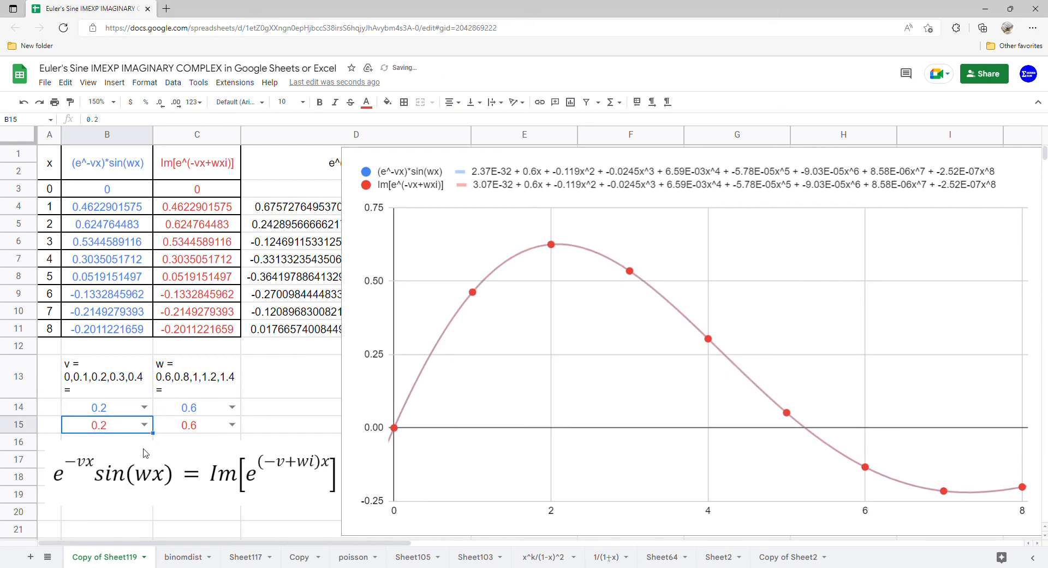
# Step: With v at 0.2, set w to 0.8 for both functions, in C14 and C15
pyautogui.click(232, 407)
pyautogui.click(207, 438)
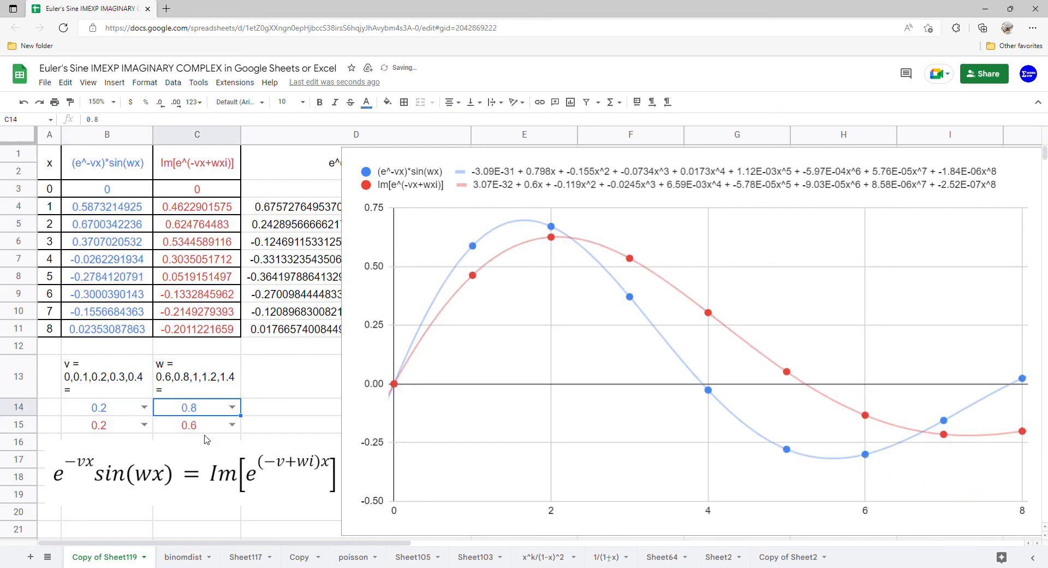
pyautogui.click(232, 424)
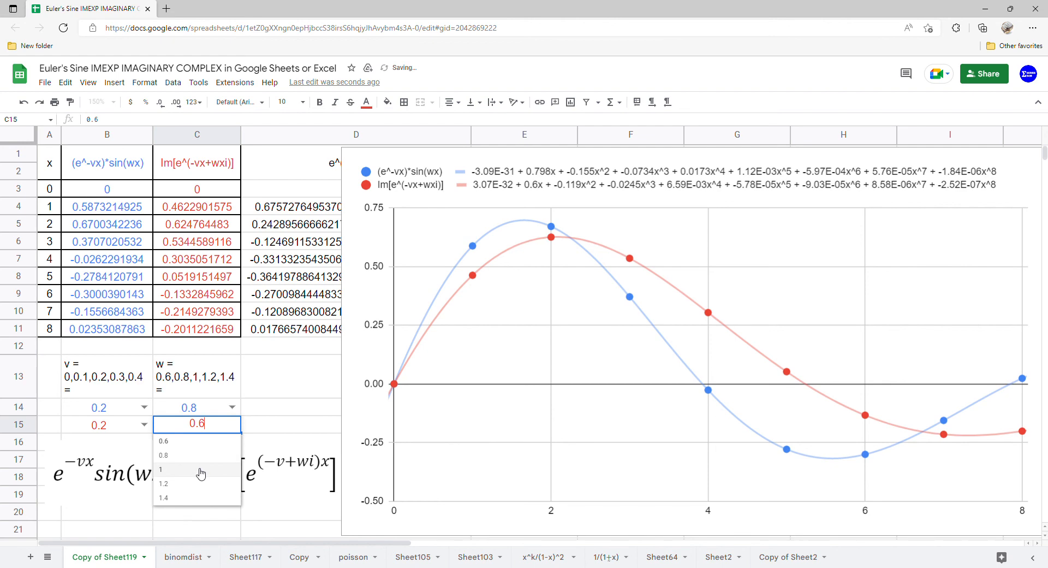
pyautogui.click(200, 461)
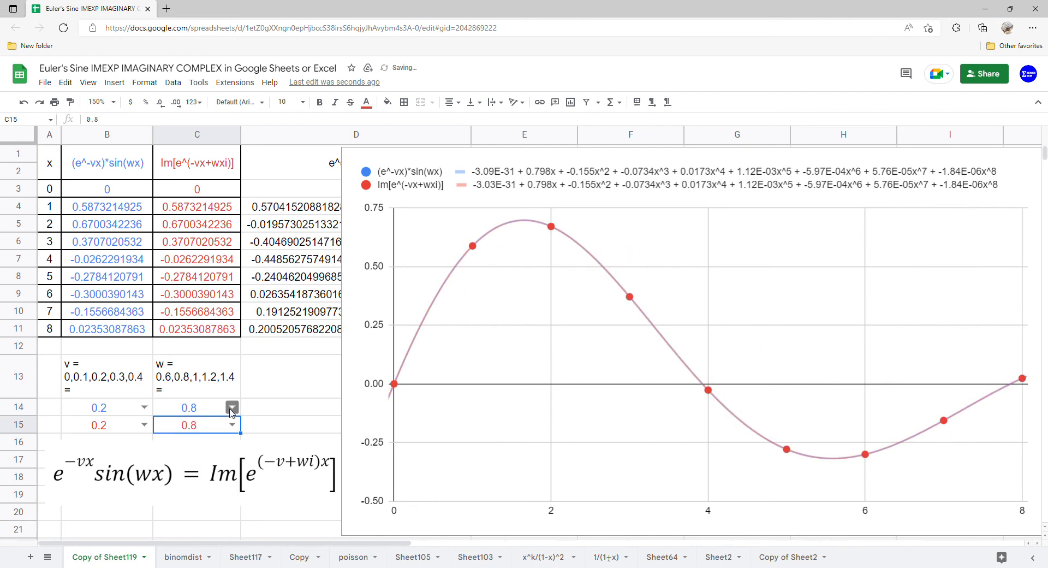
# Step: With v at 0.2, set w to 1 for both functions, in C14 and C15
pyautogui.click(232, 407)
pyautogui.click(206, 453)
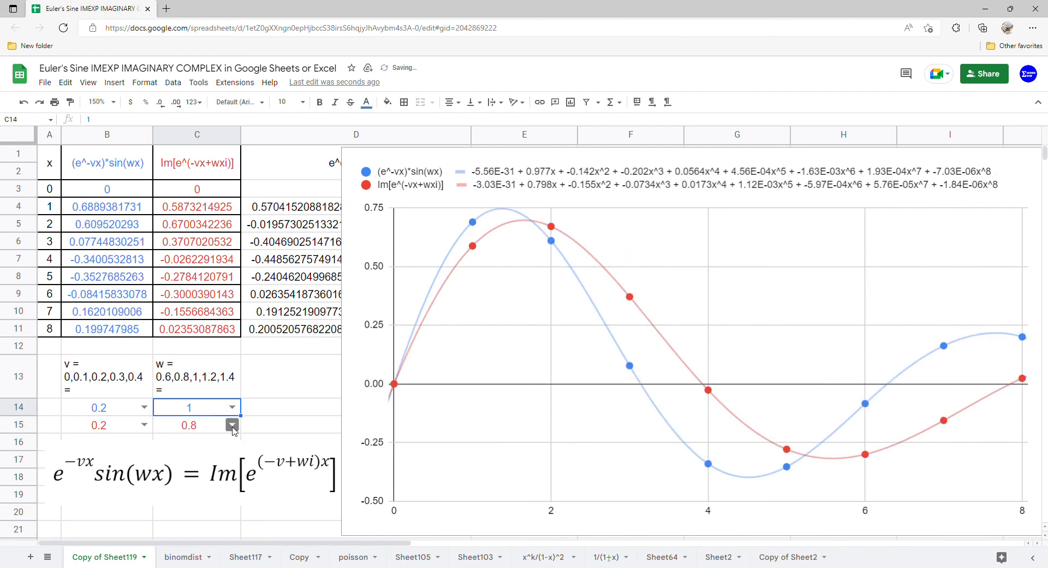
pyautogui.click(232, 424)
pyautogui.click(207, 469)
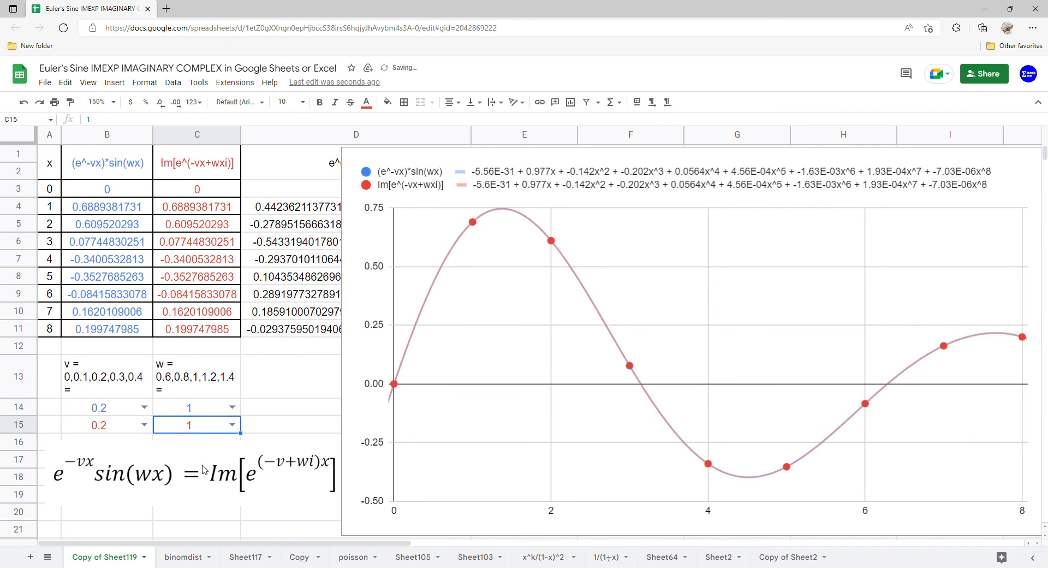
# Step: With v at 0.2, set w to 1.2 for both functions, in C14 and C15
pyautogui.click(232, 407)
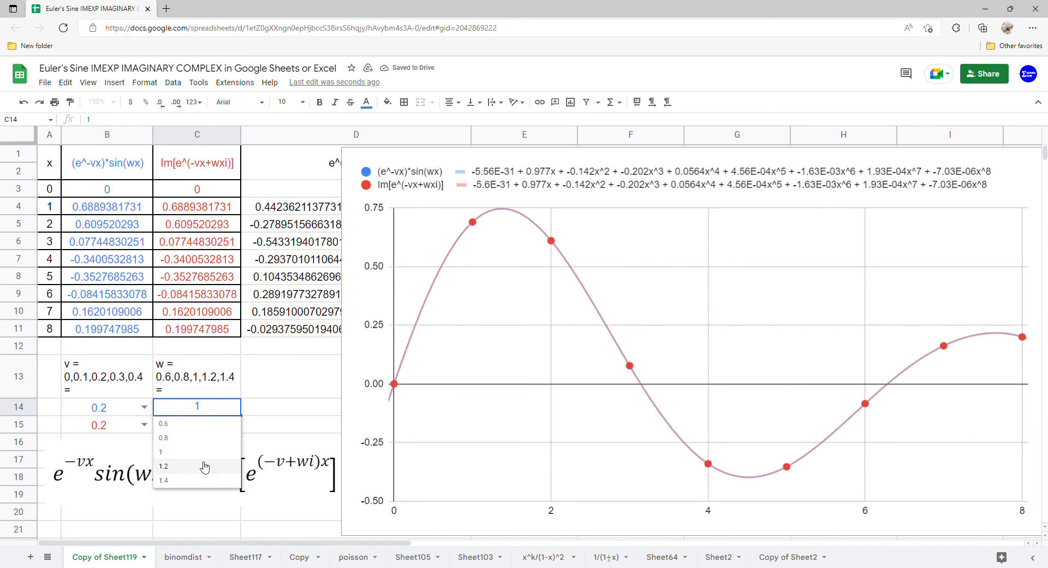
pyautogui.click(201, 465)
pyautogui.click(232, 424)
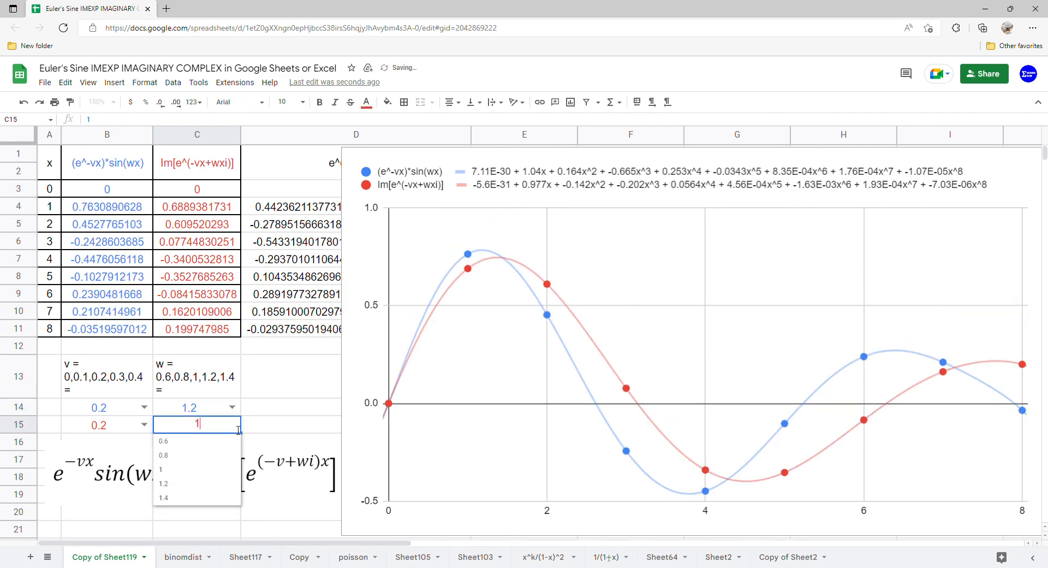
pyautogui.click(194, 483)
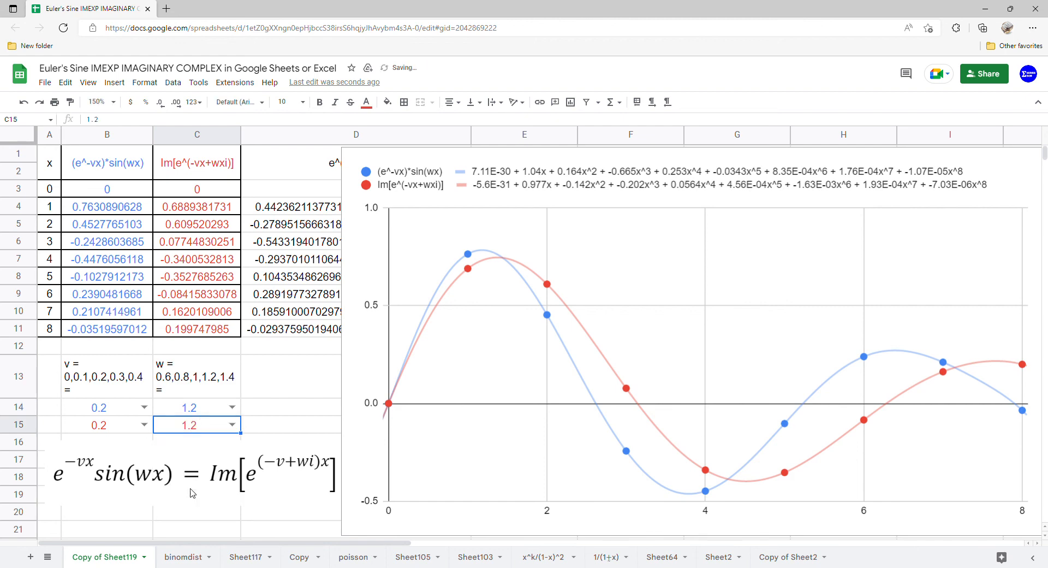
# Step: With v at 0.2, set w to 1.4 for both functions, in C14 and C15
pyautogui.click(232, 407)
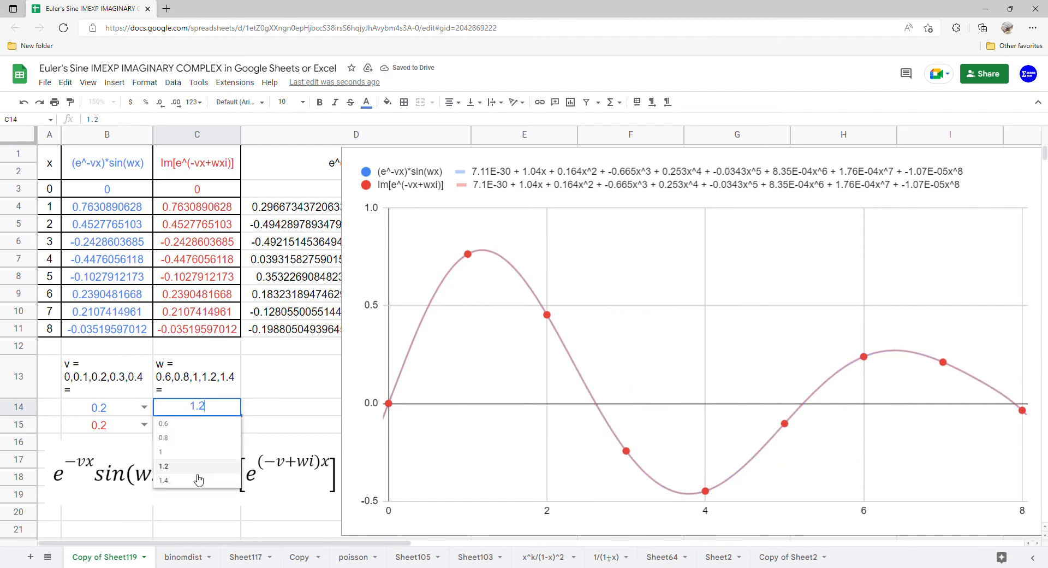
pyautogui.click(200, 480)
pyautogui.click(231, 424)
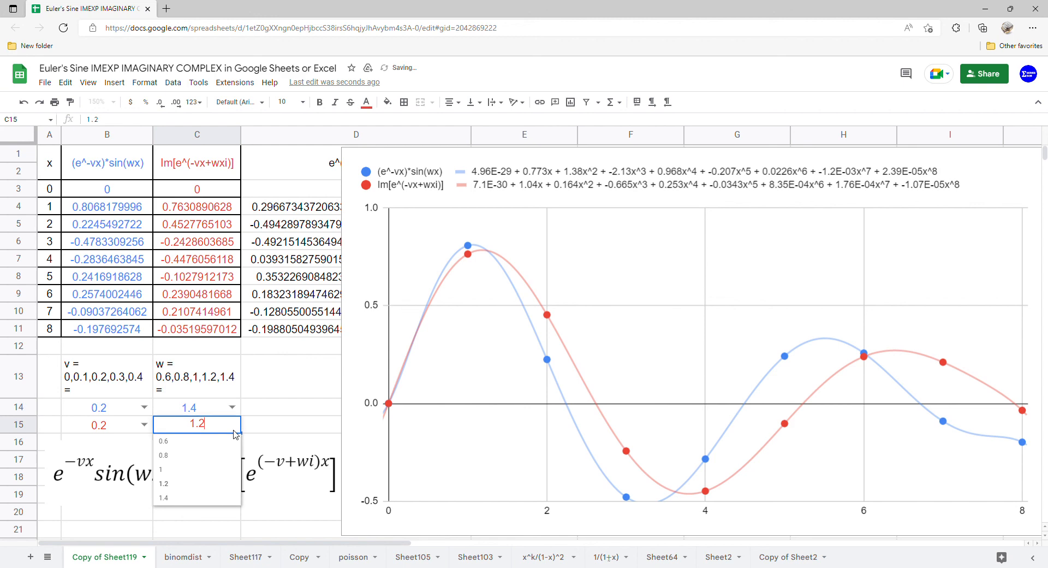
pyautogui.click(206, 497)
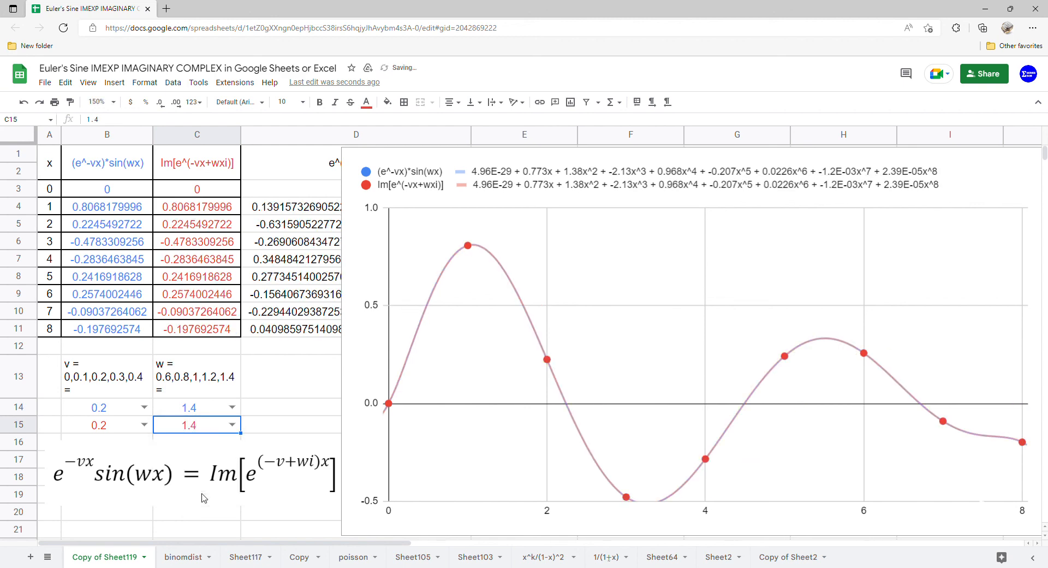
# Step: Set v to 0.3 for both functions, in B14 and B15
pyautogui.click(144, 406)
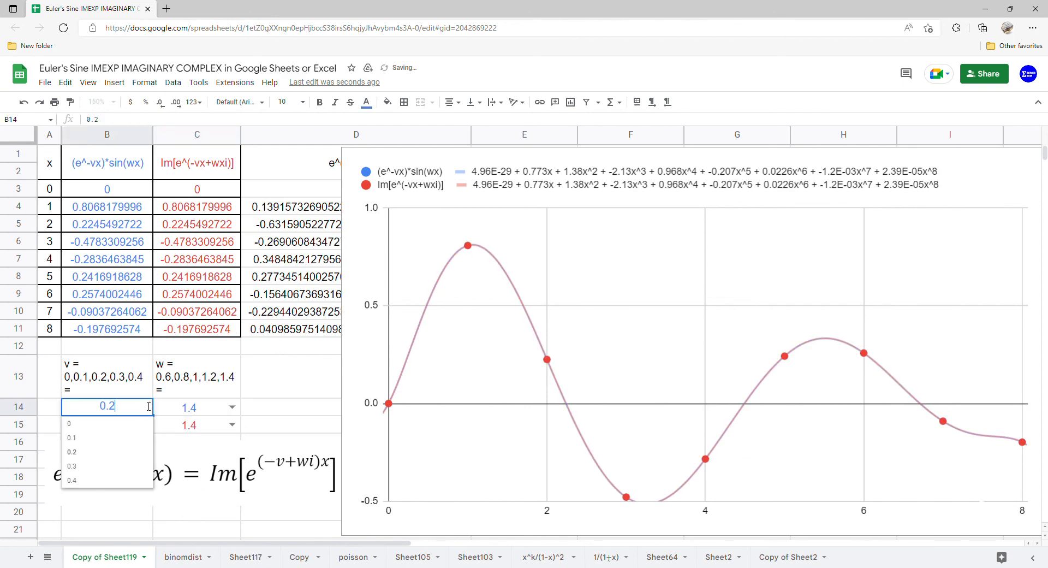
pyautogui.click(112, 466)
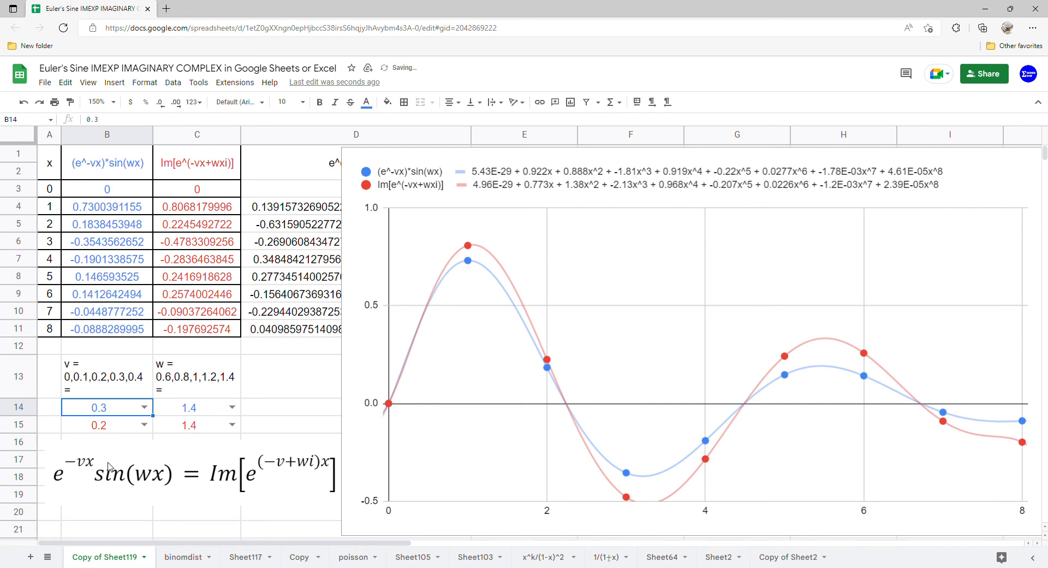
pyautogui.click(145, 425)
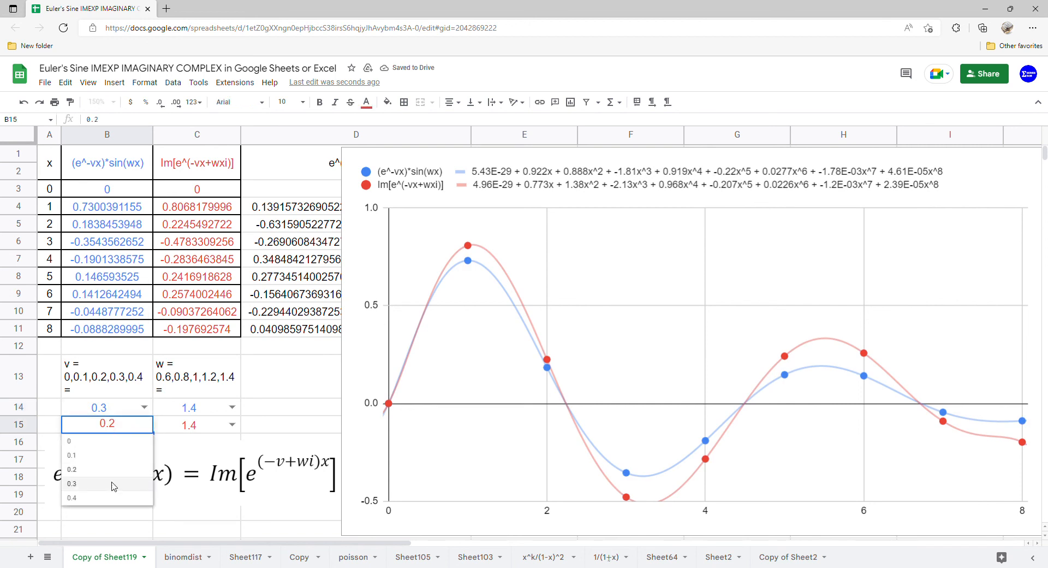
pyautogui.click(113, 484)
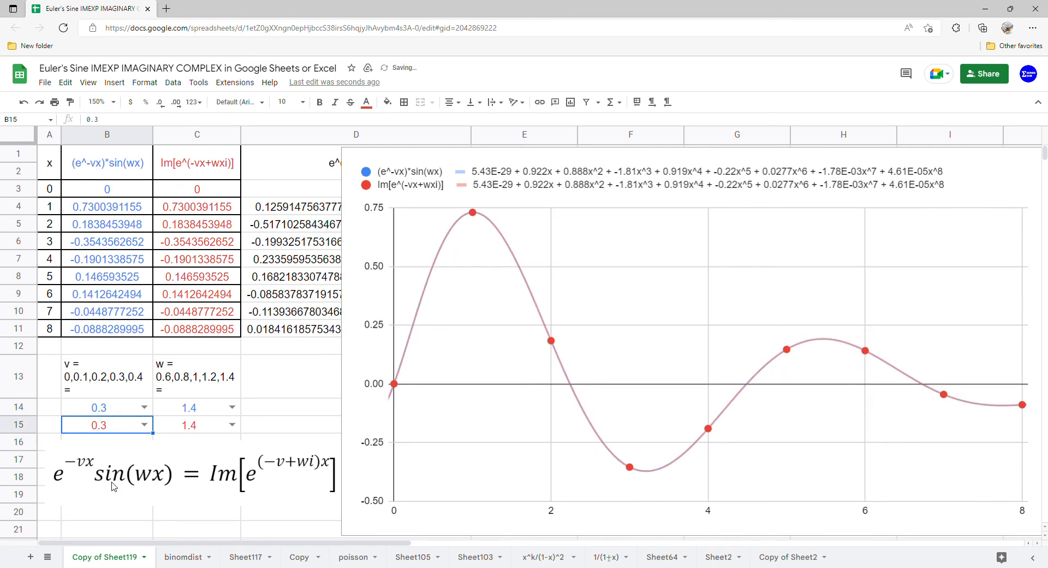
# Step: With v at 0.3, set w to 1.2 for both functions, in C14 and C15
pyautogui.click(232, 407)
pyautogui.click(200, 466)
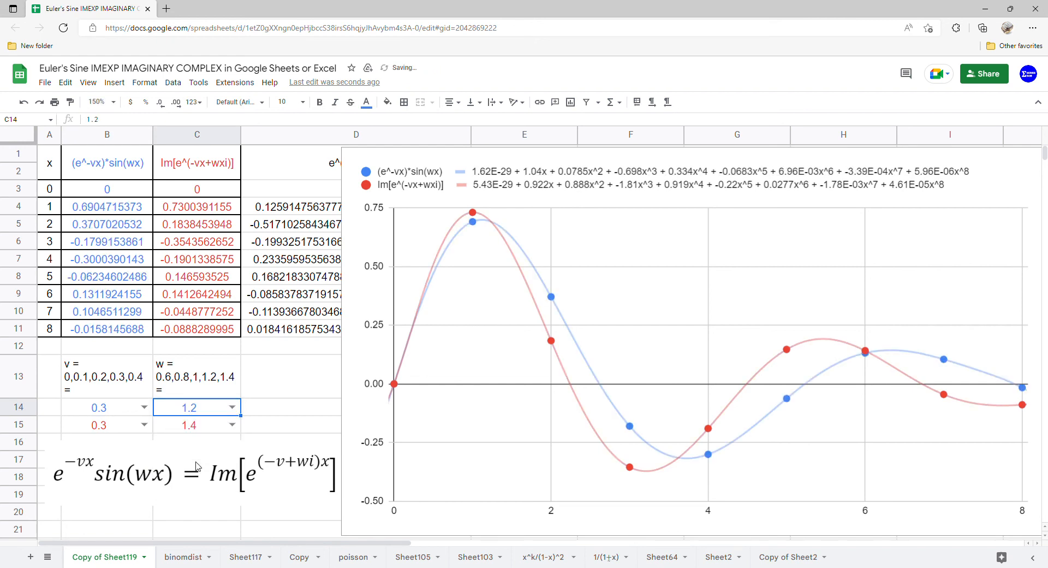
pyautogui.click(232, 424)
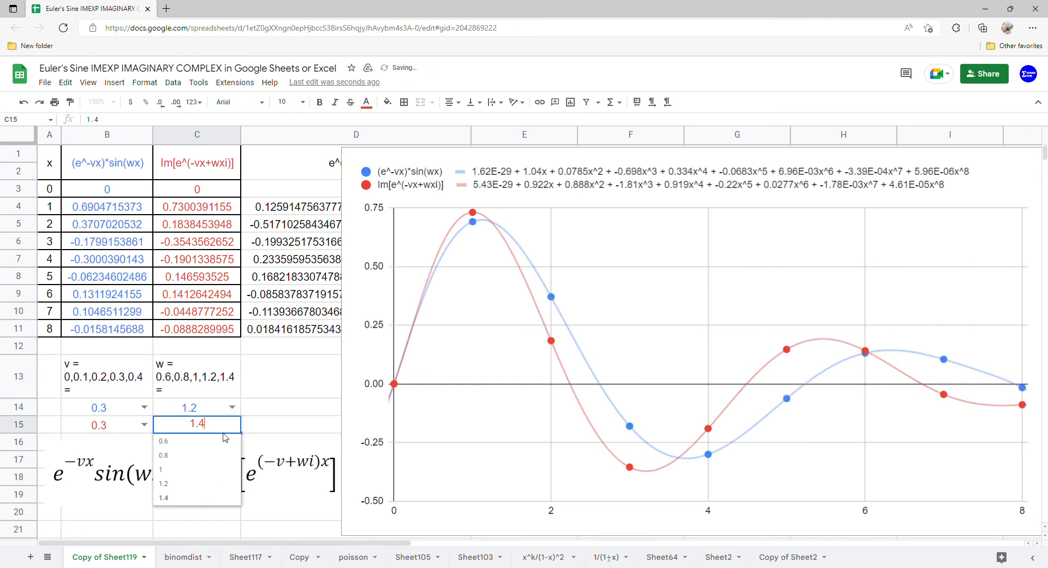
pyautogui.click(200, 483)
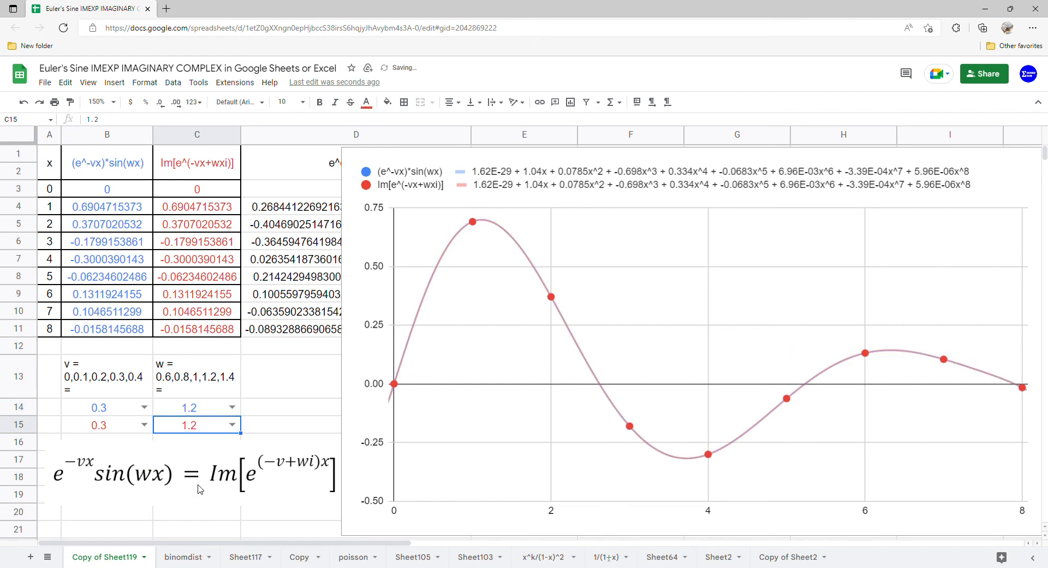
# Step: With v at 0.3, set w to 1 for both functions, in C14 and C15
pyautogui.click(232, 406)
pyautogui.click(201, 452)
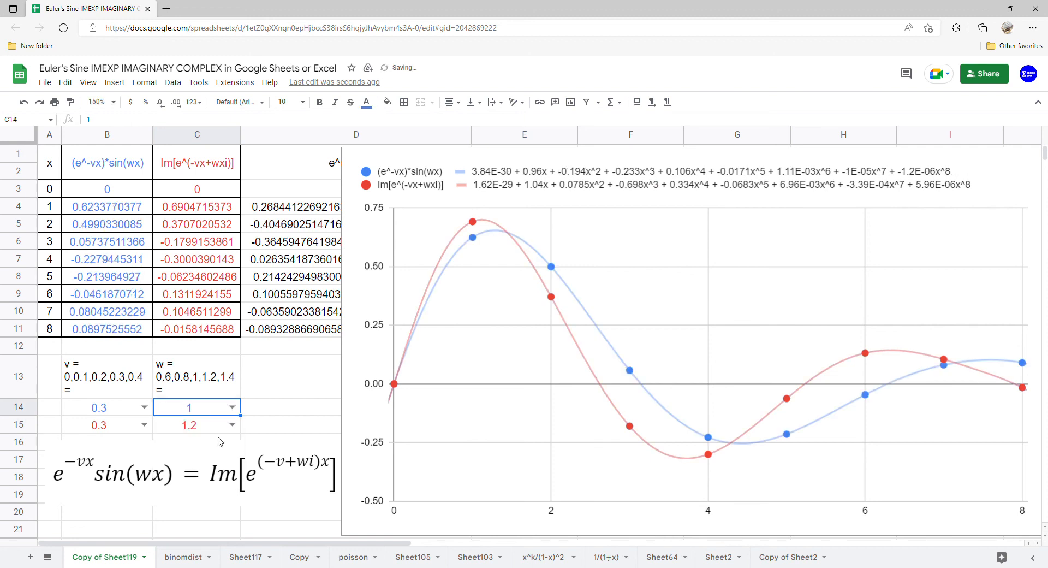
pyautogui.click(231, 424)
pyautogui.click(198, 472)
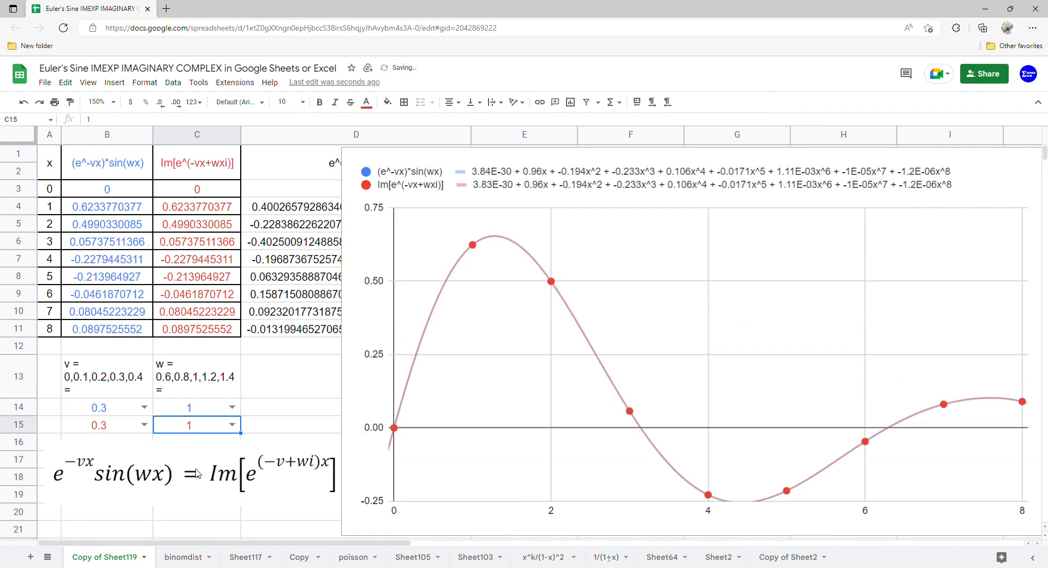